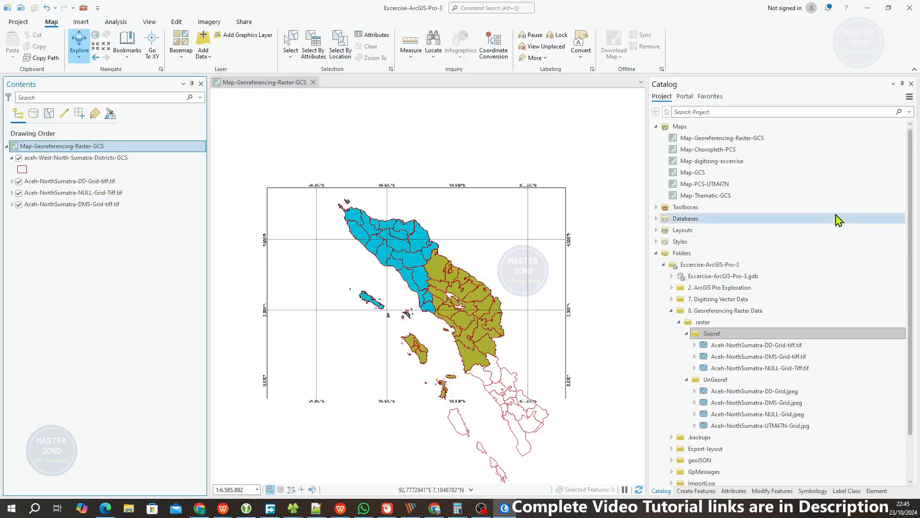
Create a new map in the project.
drag(798, 425, 415, 275)
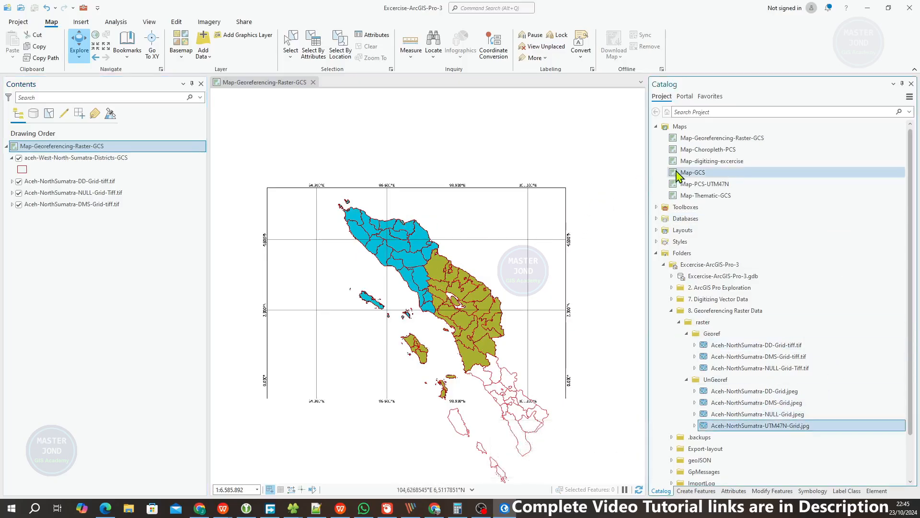
click(687, 129)
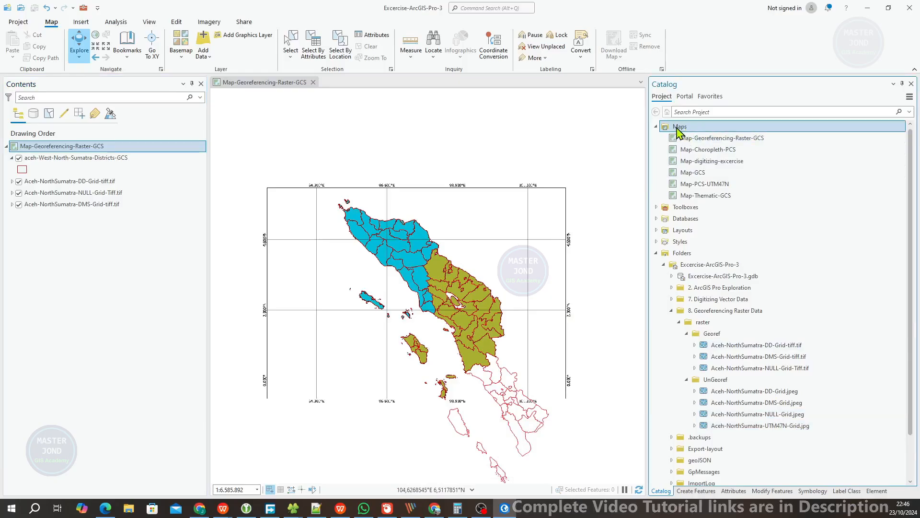
right_click(677, 128)
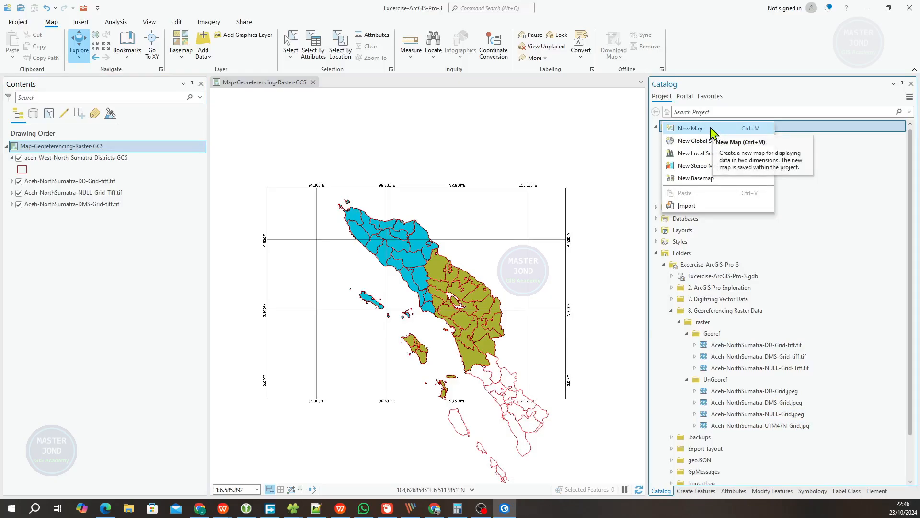
click(713, 129)
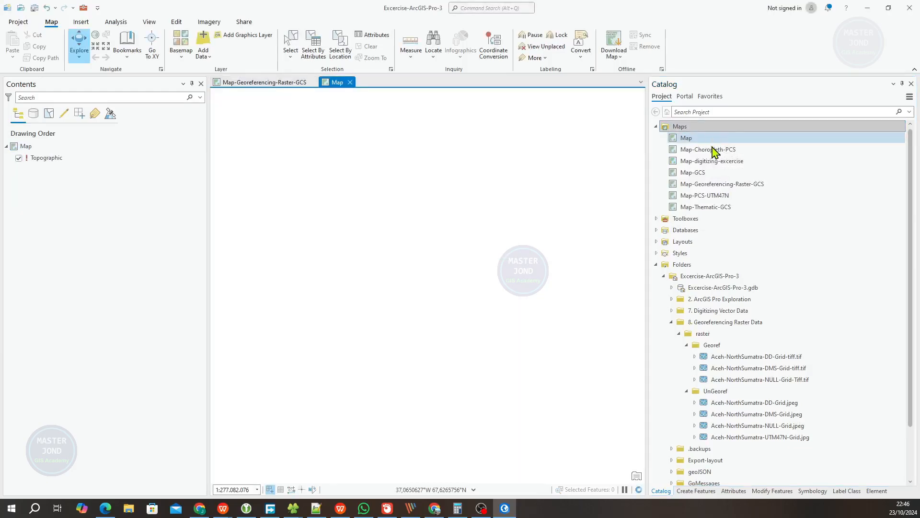
Rename the new map as Map-Georeferencing-Raster-UTM47N, basing it on the name of the existing Map-Georeferencing-Raster-GCS map.
click(729, 184)
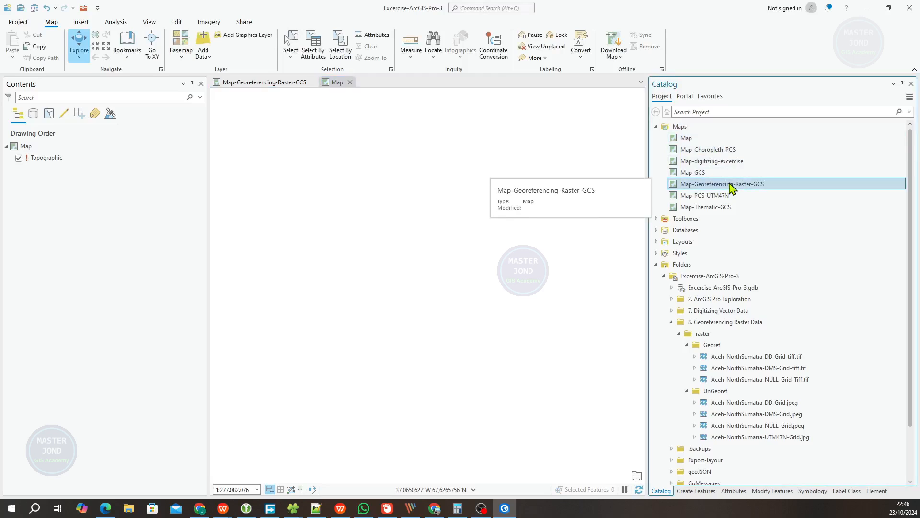
click(729, 183)
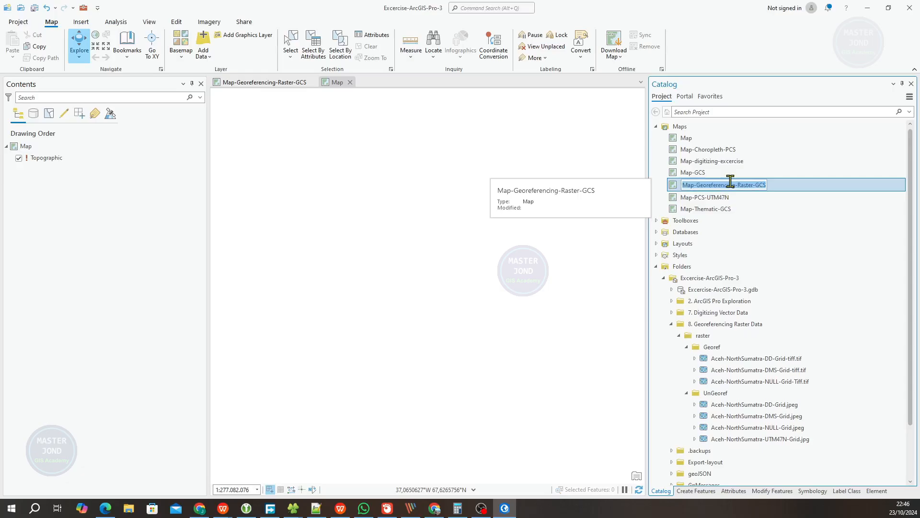
right_click(731, 185)
click(760, 201)
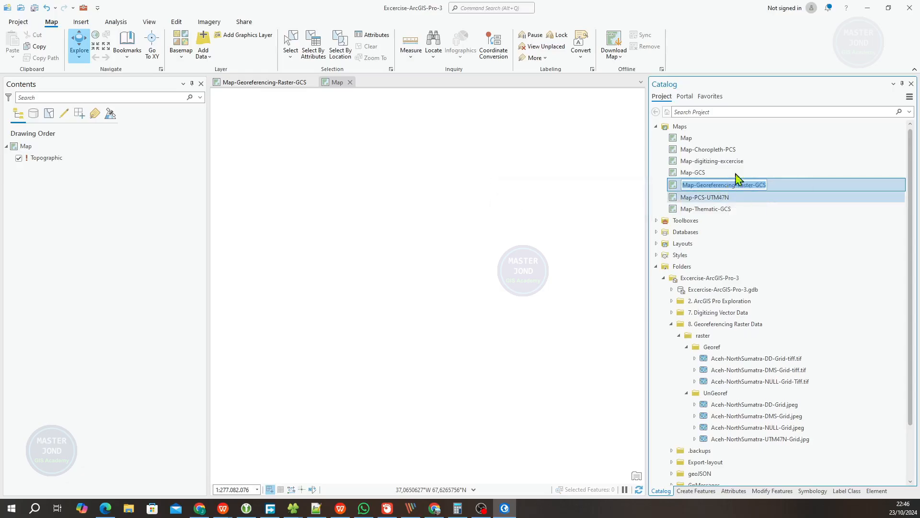
click(701, 139)
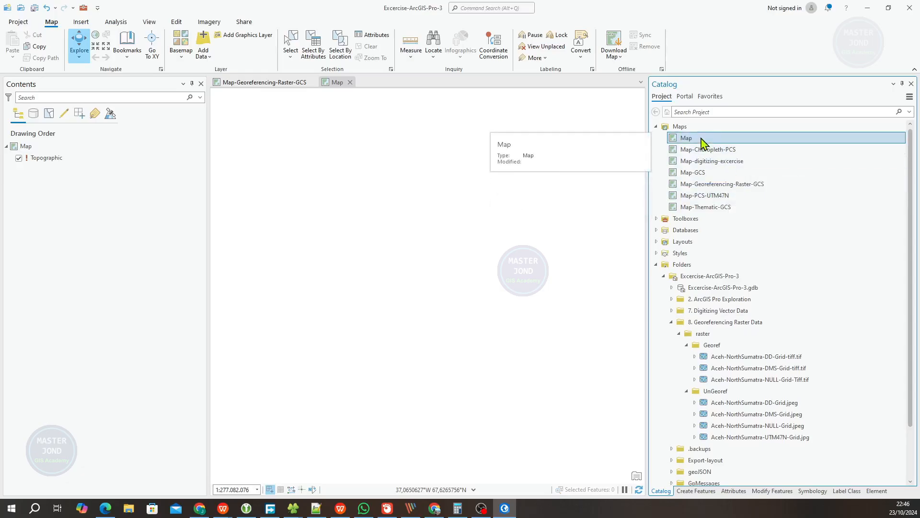
click(701, 142)
right_click(693, 142)
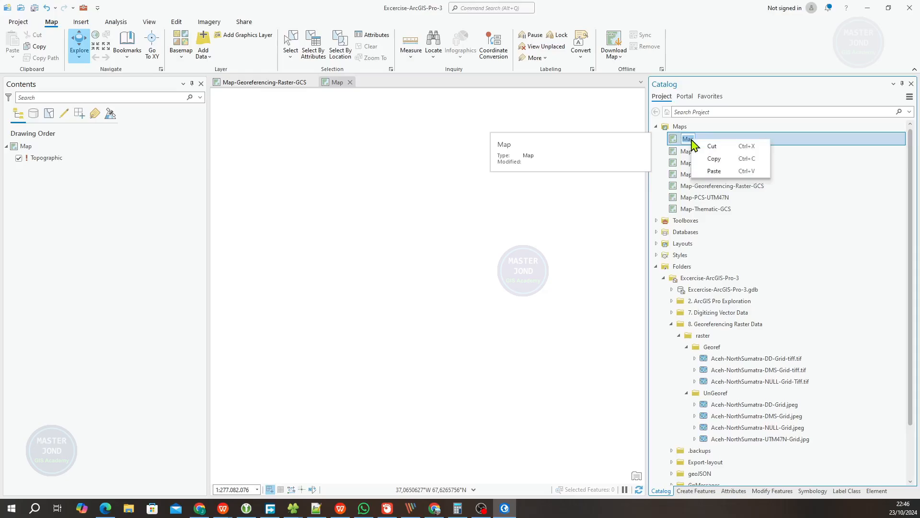
click(713, 174)
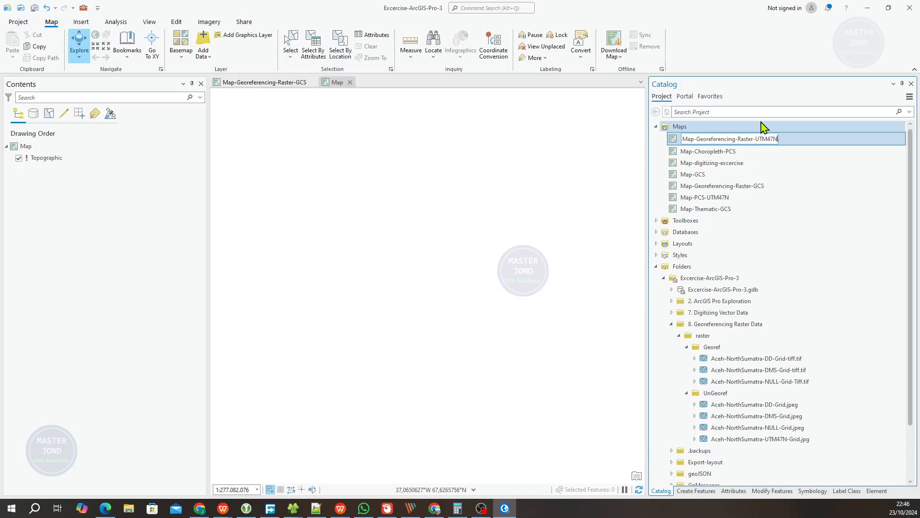
key(Return)
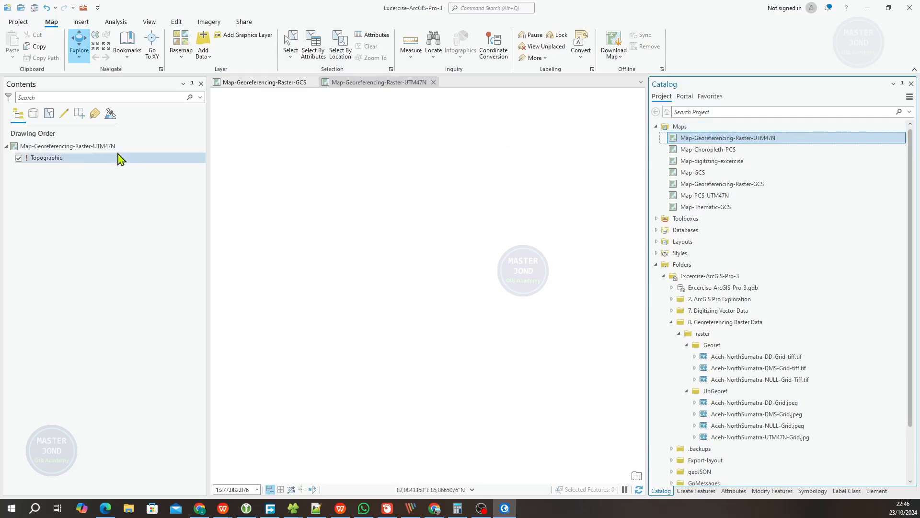
Remove the Topographic basemap from the new map and set the map's coordinate system to WGS 1984 UTM Zone 47N.
right_click(53, 161)
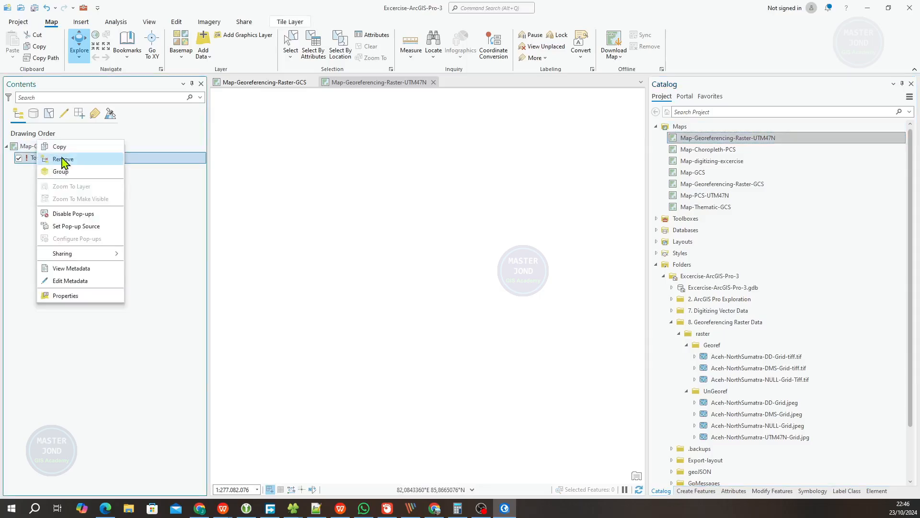
click(69, 162)
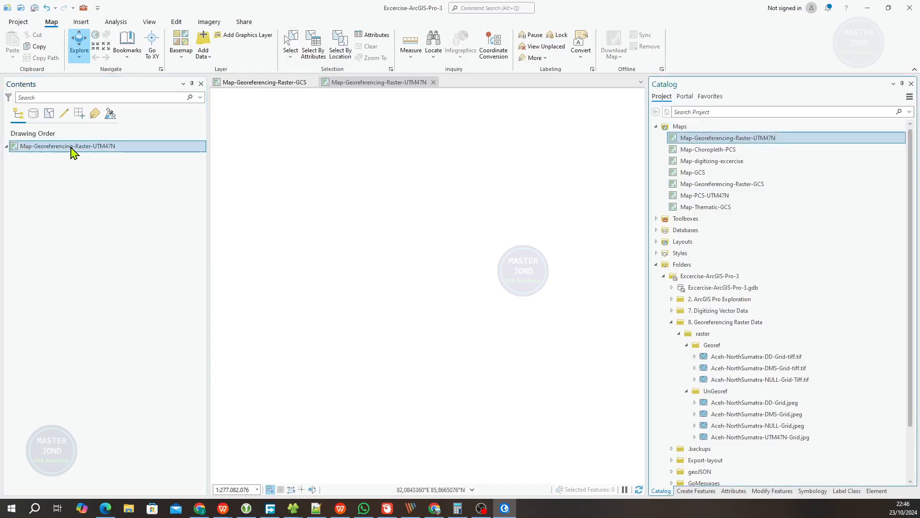
right_click(71, 151)
click(119, 375)
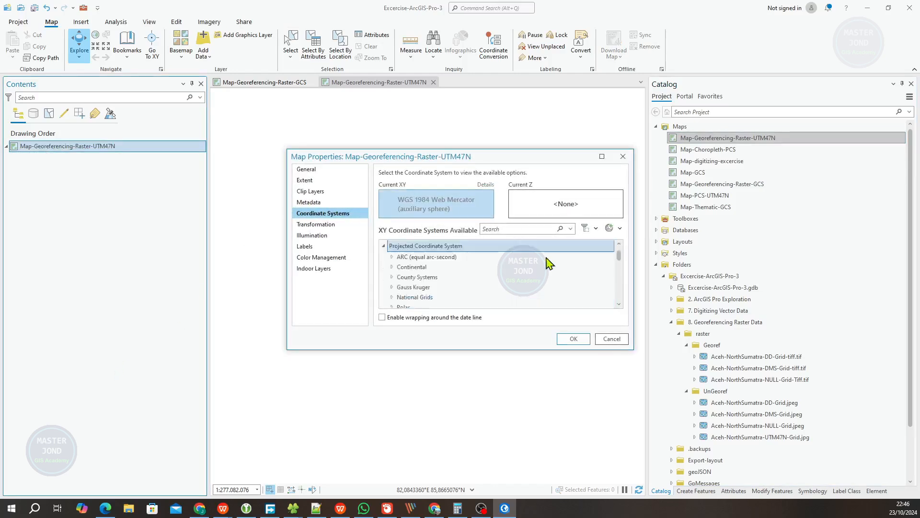
drag(620, 290, 621, 251)
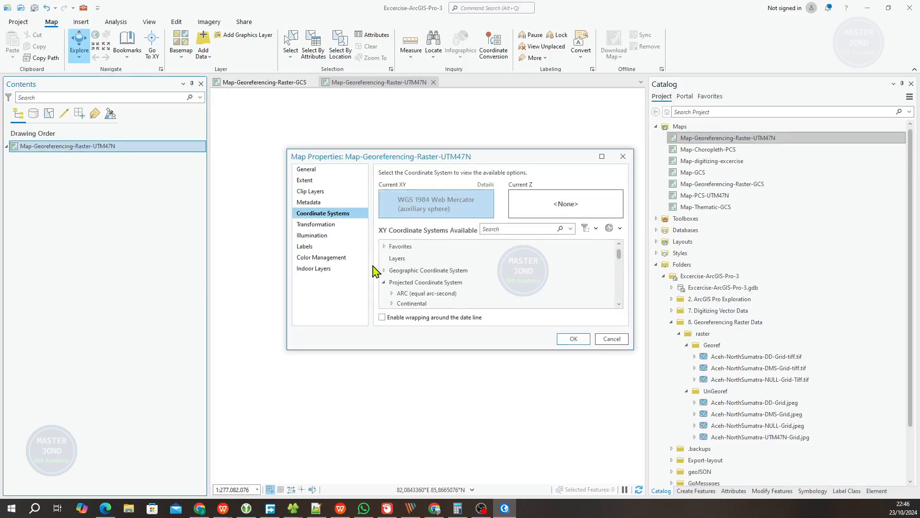
click(385, 247)
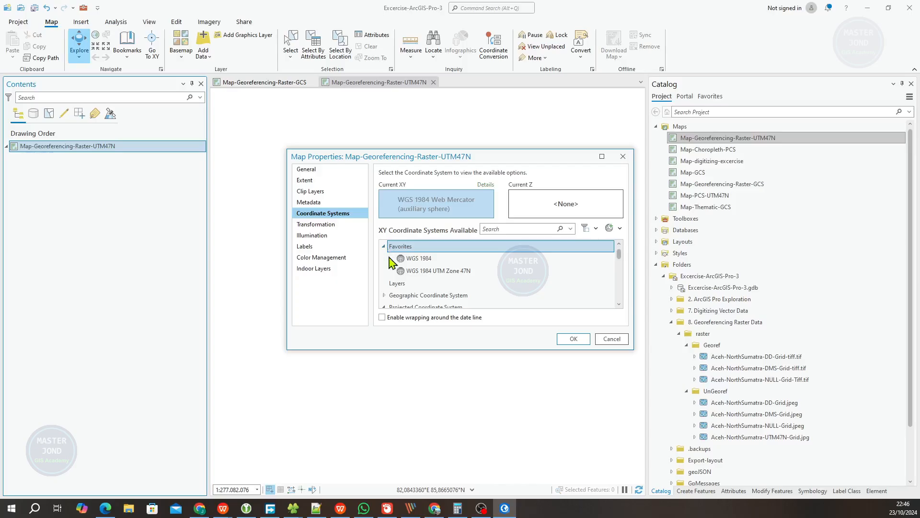
click(440, 271)
click(571, 338)
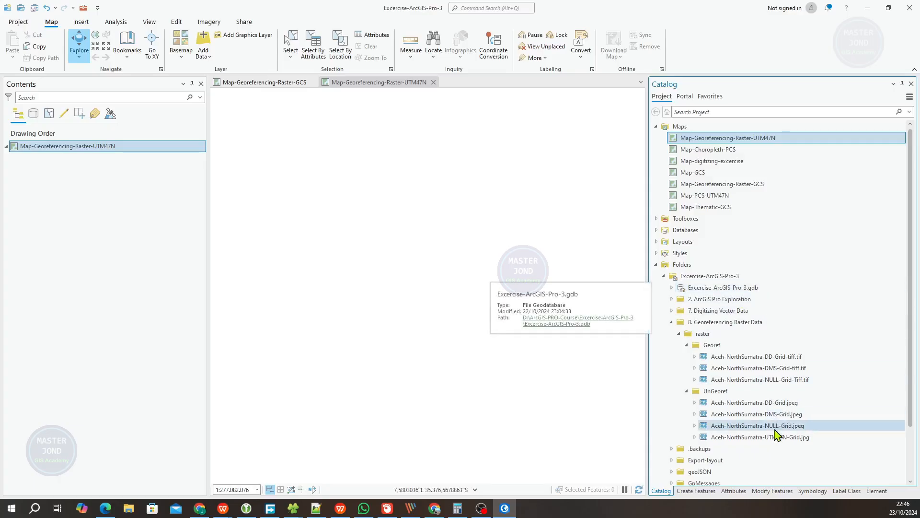
Add Aceh-NorthSumatra-UTM47N-Grid.jpg from the UnGeoref folder to the map and zoom to its layer.
click(774, 435)
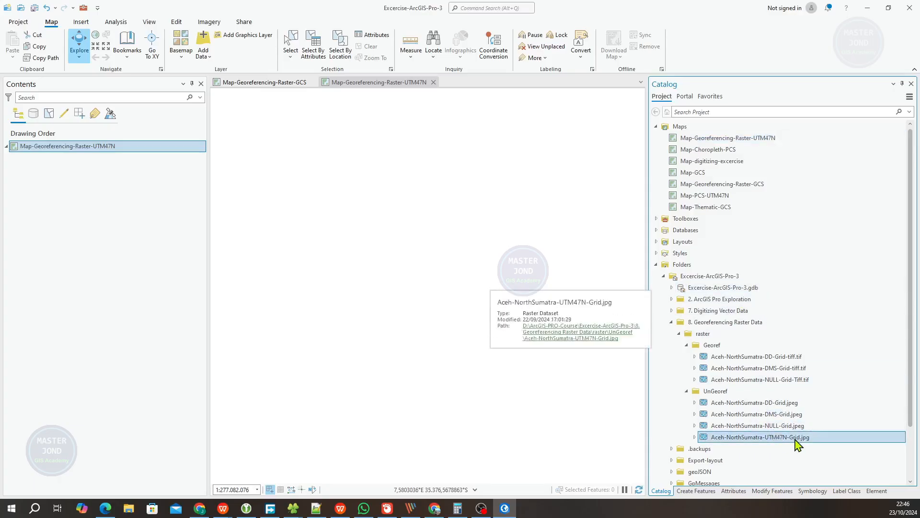
drag(795, 439, 336, 255)
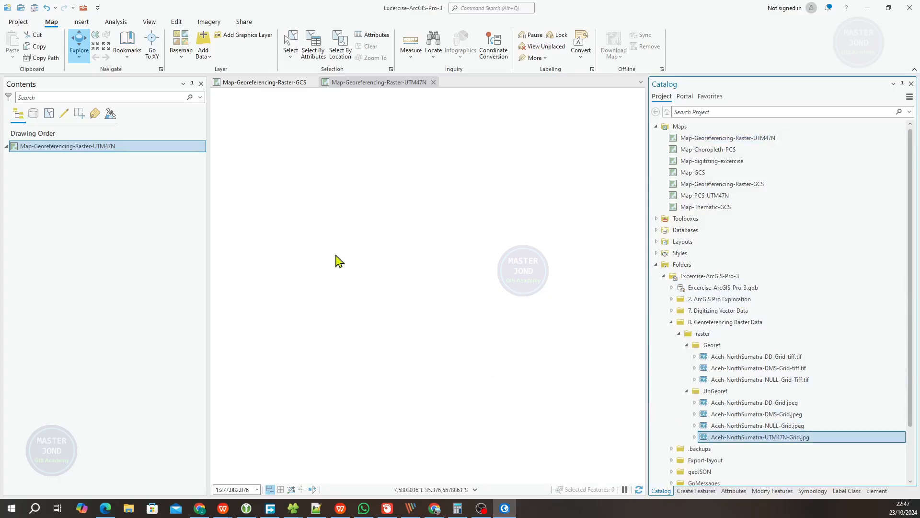
click(482, 289)
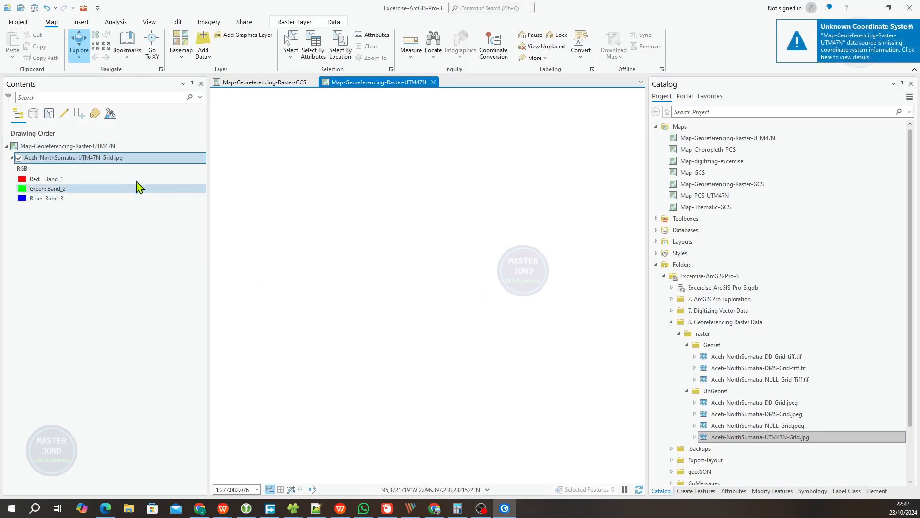
right_click(102, 159)
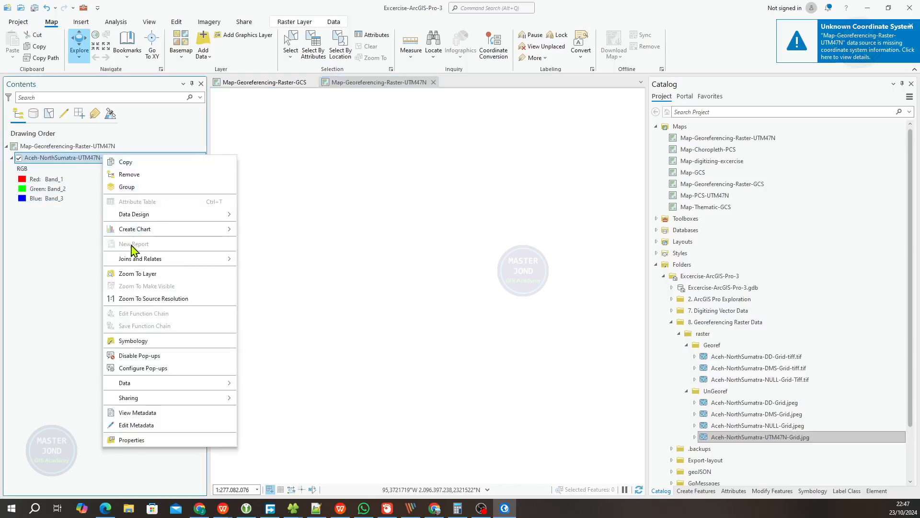
click(124, 274)
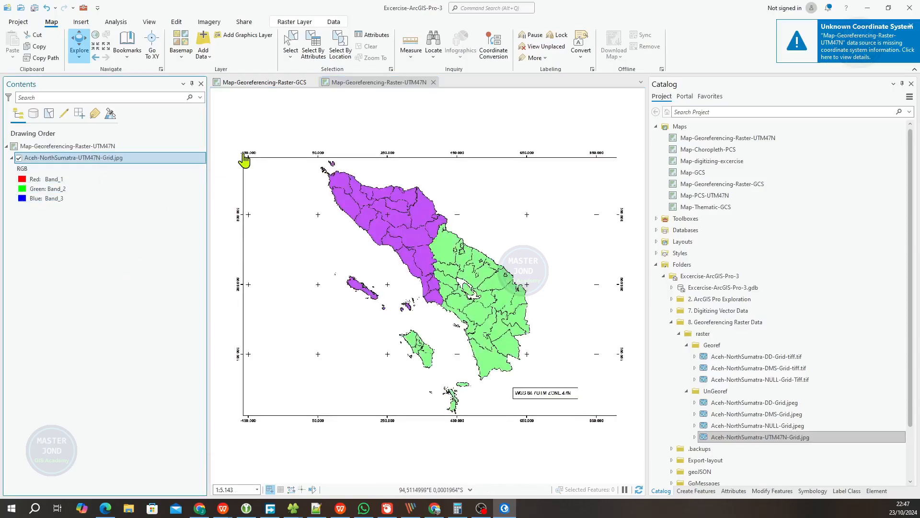
Start georeferencing the Aceh-NorthSumatra-UTM47N-Grid.jpg raster and open its control point table.
scroll(241, 204, up, 3)
scroll(268, 254, up, 1)
scroll(264, 253, down, 4)
scroll(267, 252, up, 2)
scroll(267, 253, up, 1)
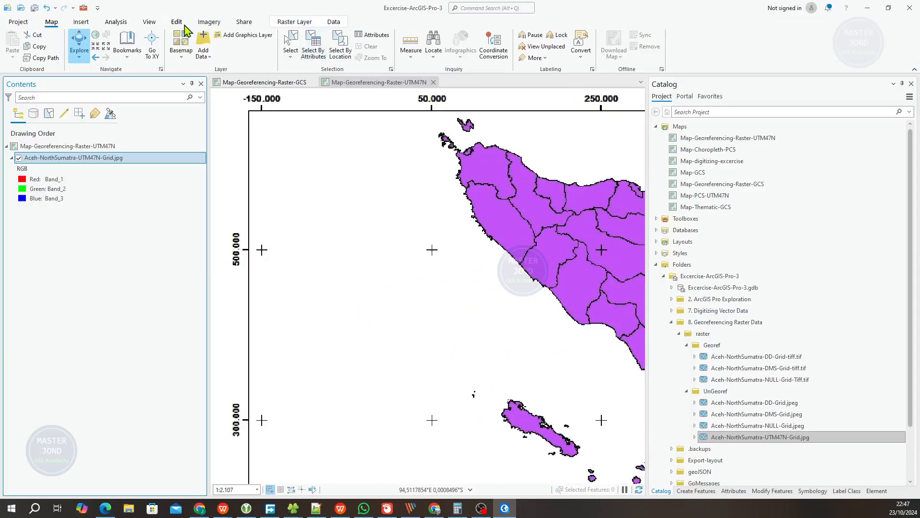
click(209, 22)
click(67, 46)
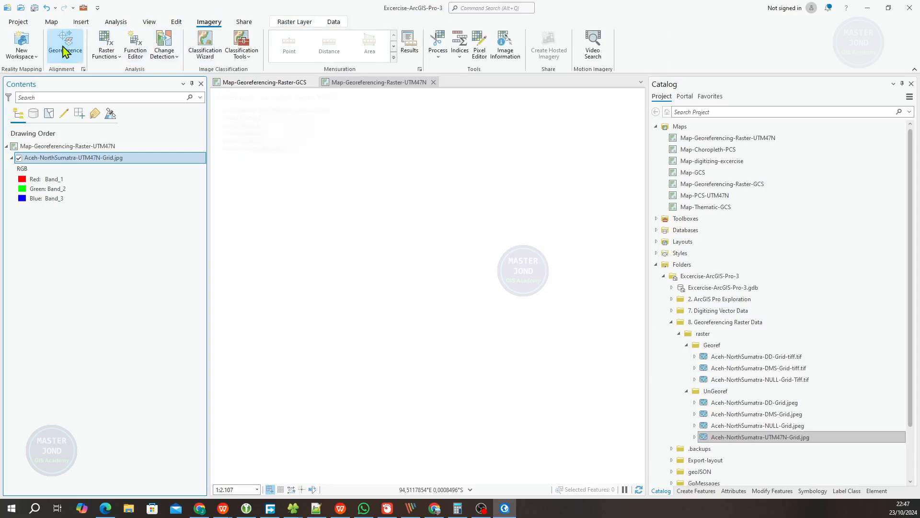
click(358, 48)
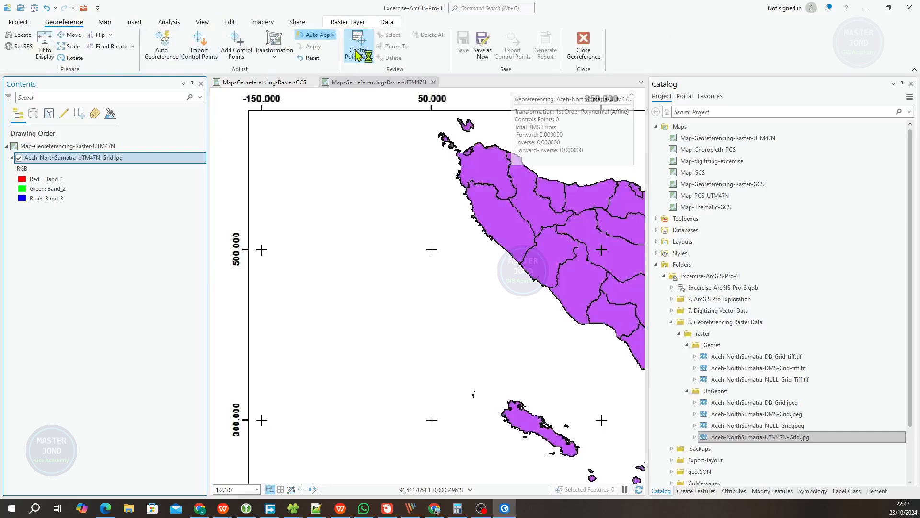
Place the first control point's source at the centre of the grid cross where -150.000 and 500.000 meet.
click(240, 51)
scroll(283, 151, down, 3)
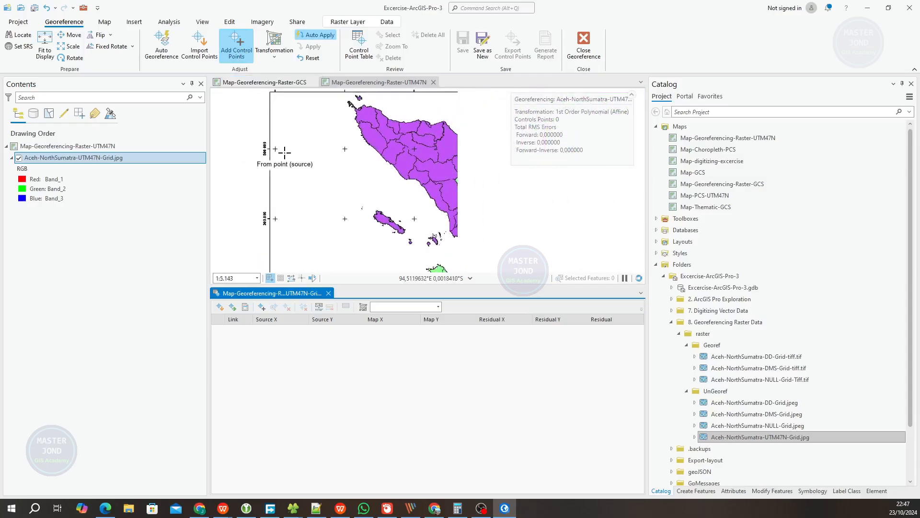
scroll(284, 151, up, 7)
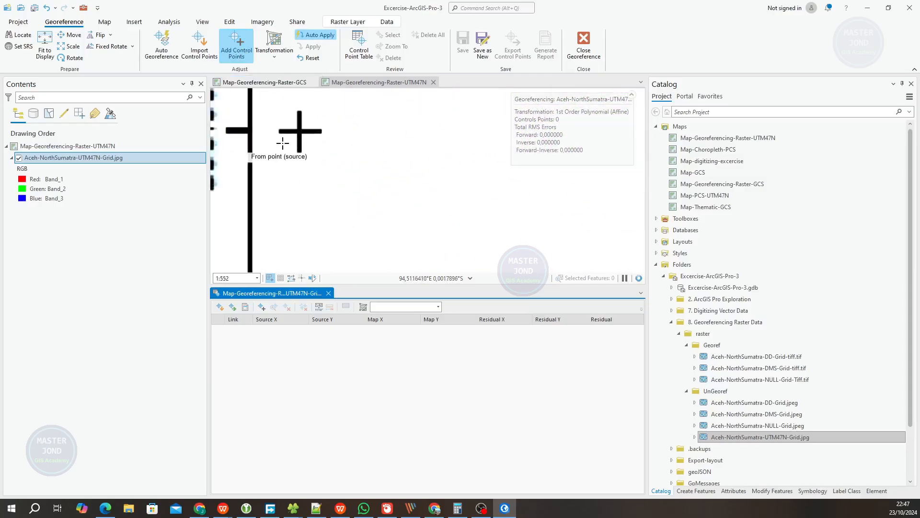
scroll(296, 131, up, 4)
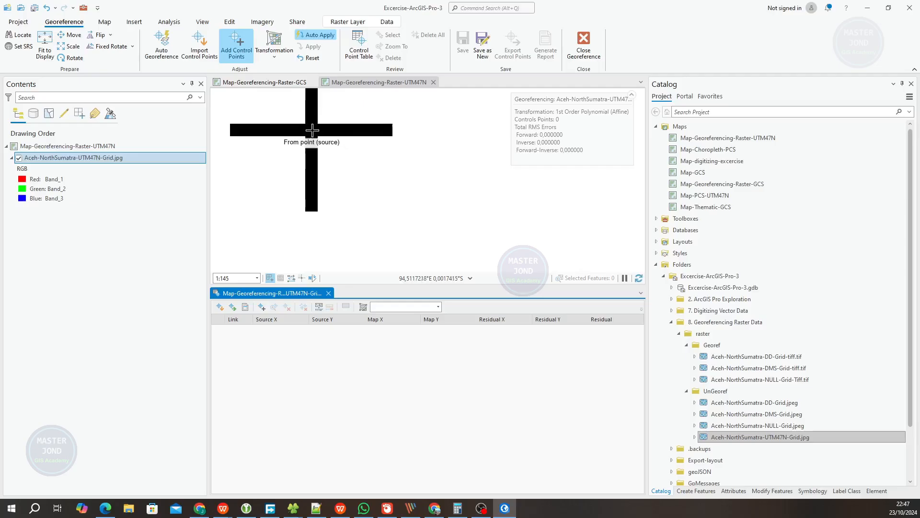
click(312, 130)
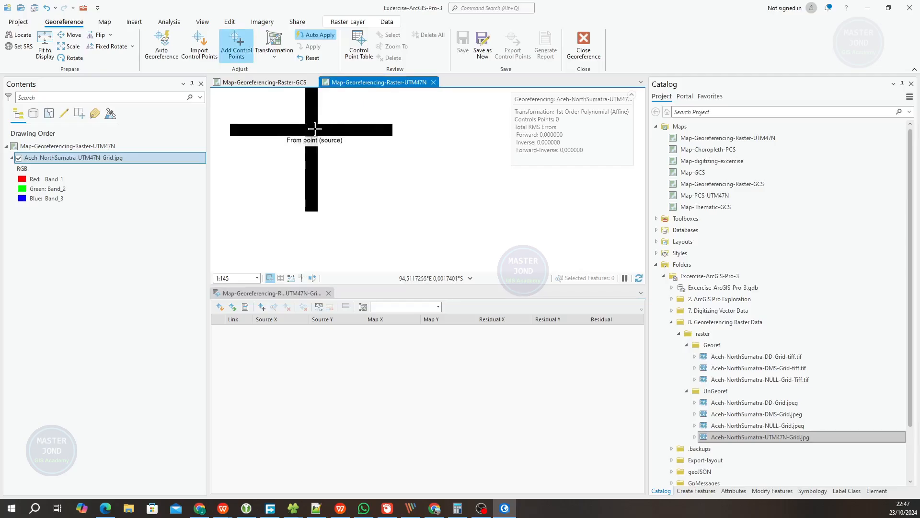
click(311, 129)
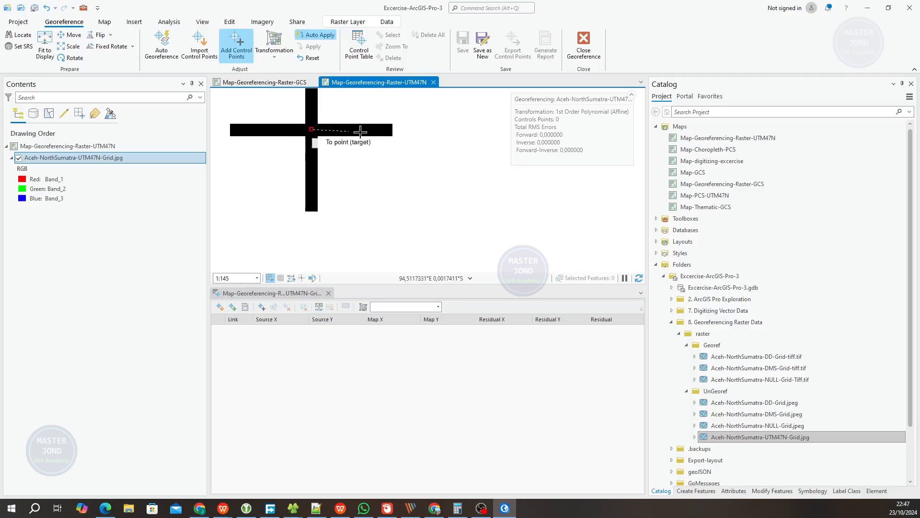
Set the first control point's target coordinates to X -150000 and Y 500000.
scroll(314, 130, down, 5)
scroll(368, 201, down, 2)
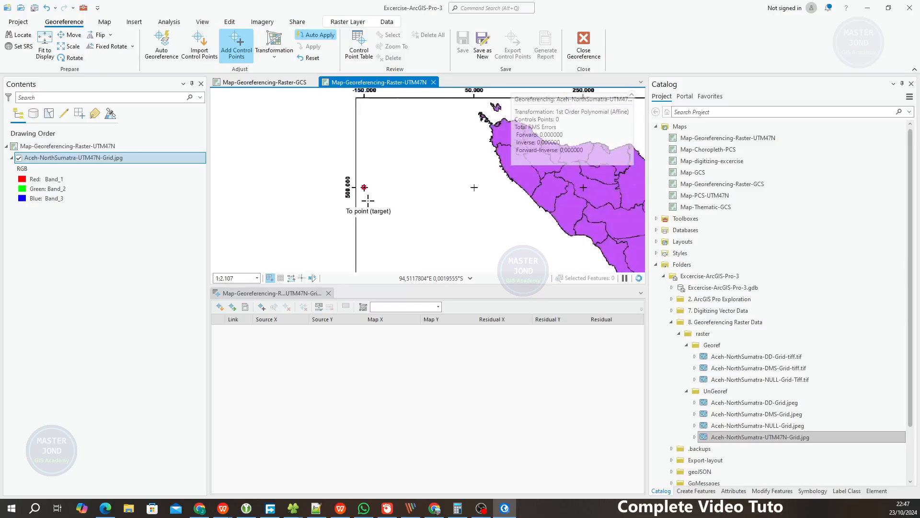
scroll(360, 151, up, 1)
scroll(361, 151, up, 1)
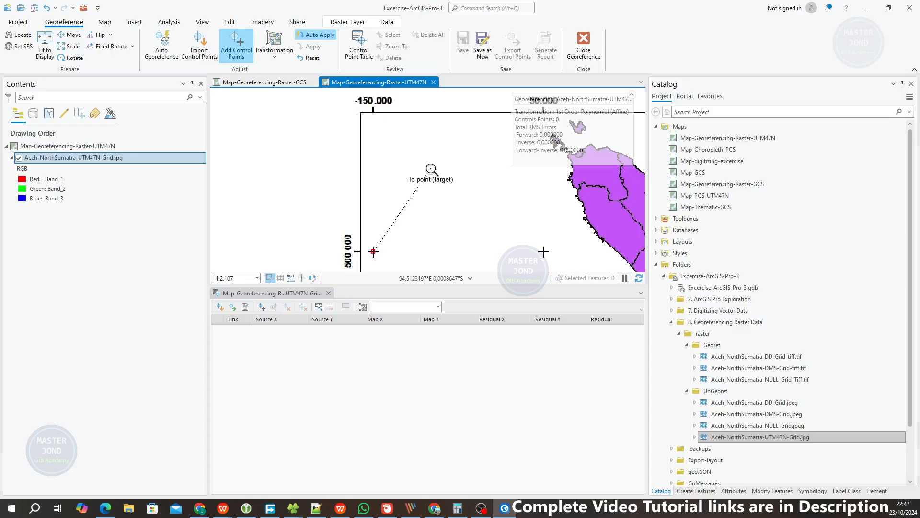
right_click(430, 168)
drag(421, 228, 523, 211)
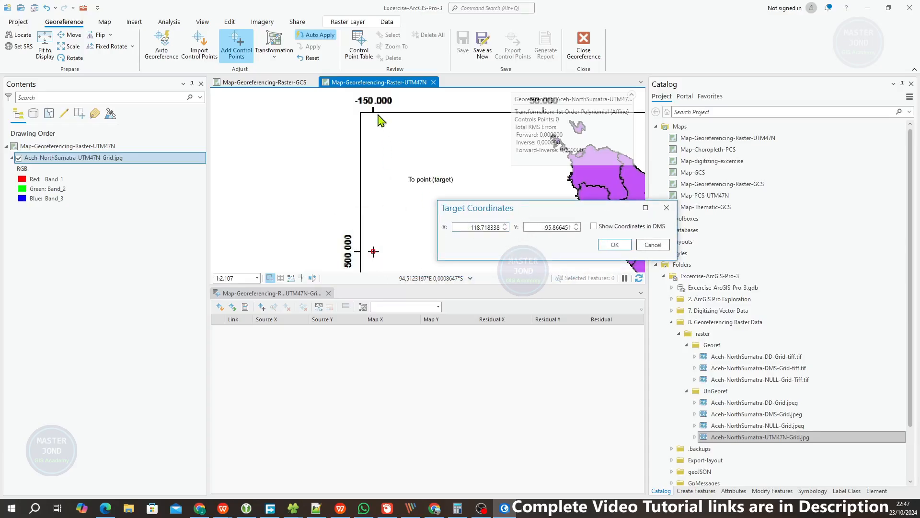
double_click(469, 228)
text(-150000)
key(Tab)
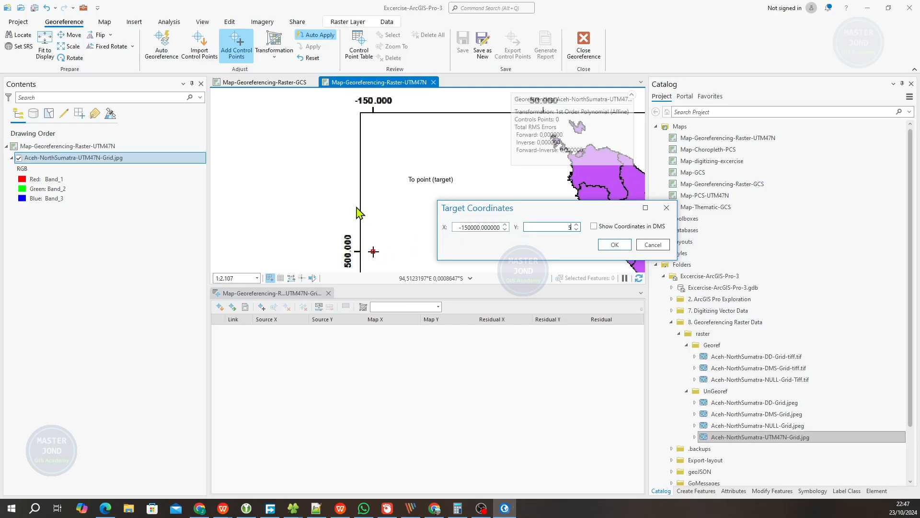
text(500000)
key(Tab)
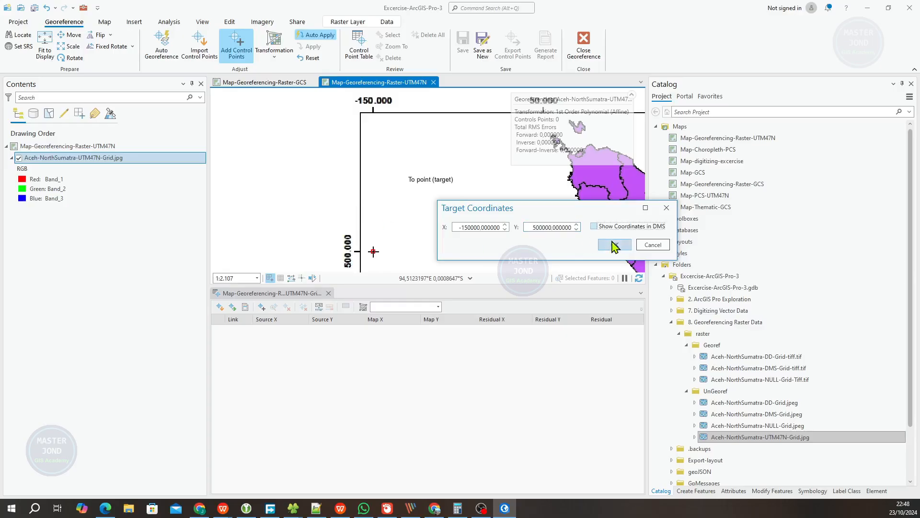
click(614, 244)
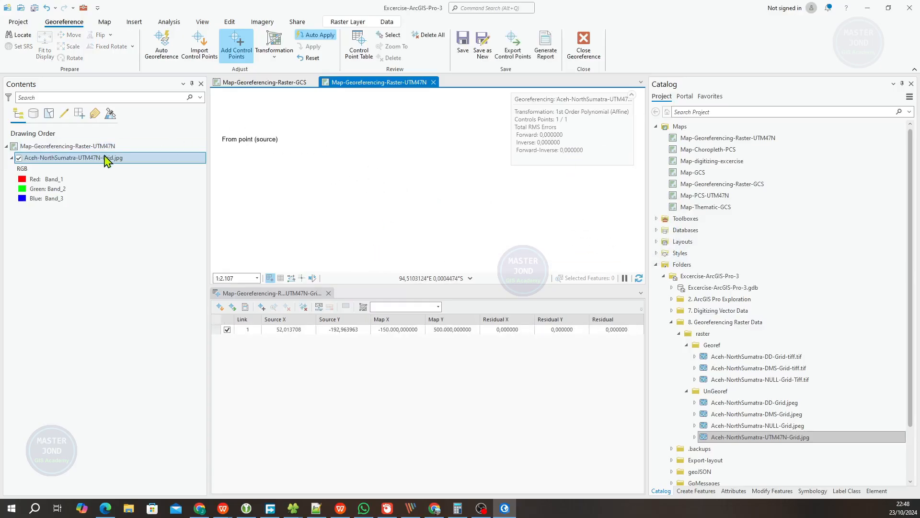
Zoom to the raster layer and place the second control point's source at the centre of the grid cross where 850.000 and 100.000 meet.
right_click(107, 157)
click(133, 151)
scroll(536, 226, up, 5)
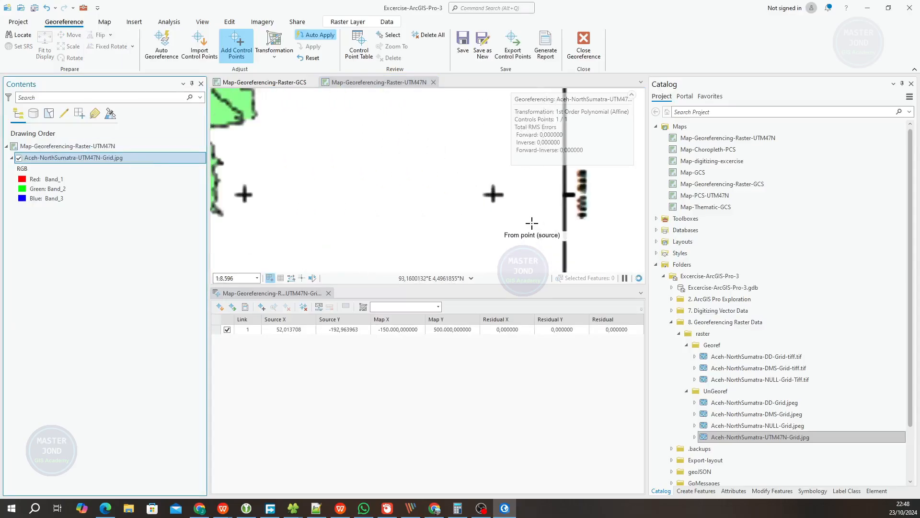
scroll(435, 162, down, 9)
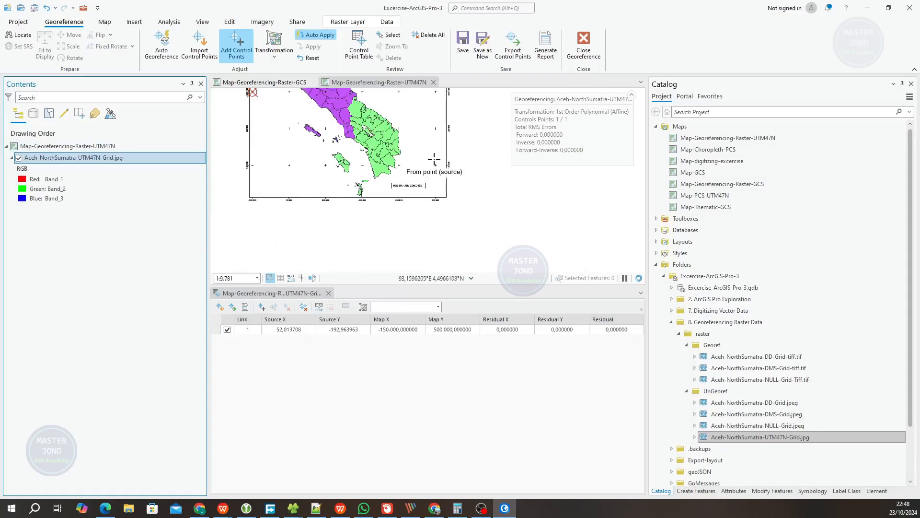
scroll(435, 163, up, 4)
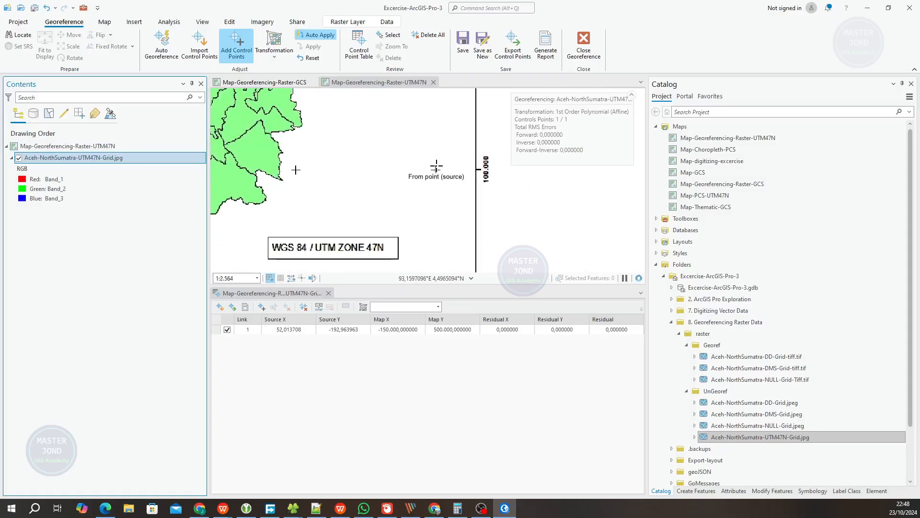
scroll(435, 168, down, 4)
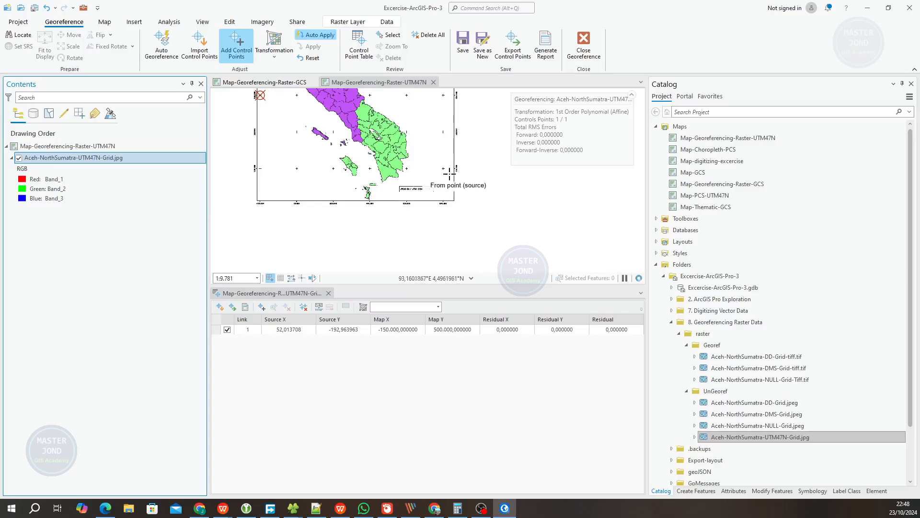
scroll(431, 164, up, 4)
scroll(431, 163, up, 8)
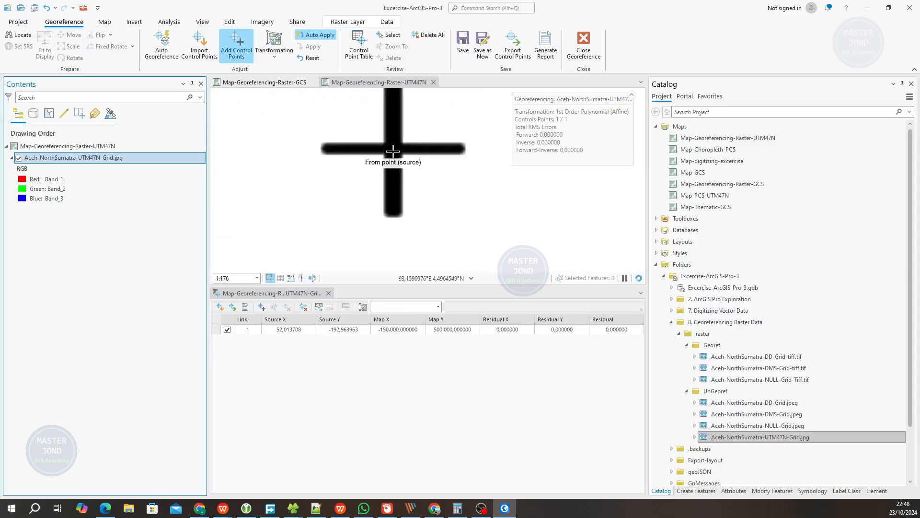
scroll(393, 144, up, 5)
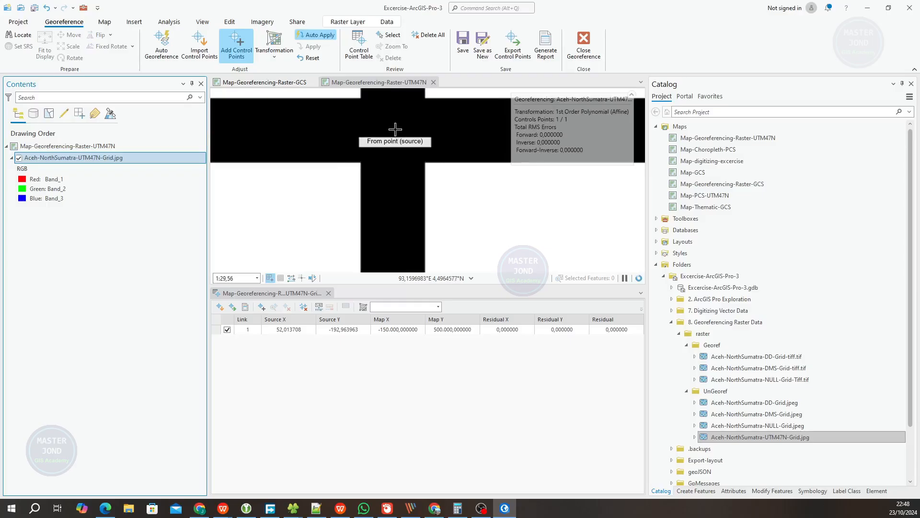
click(395, 128)
Set the second control point's target coordinates to X 850000 and Y 100000.
scroll(402, 130, down, 10)
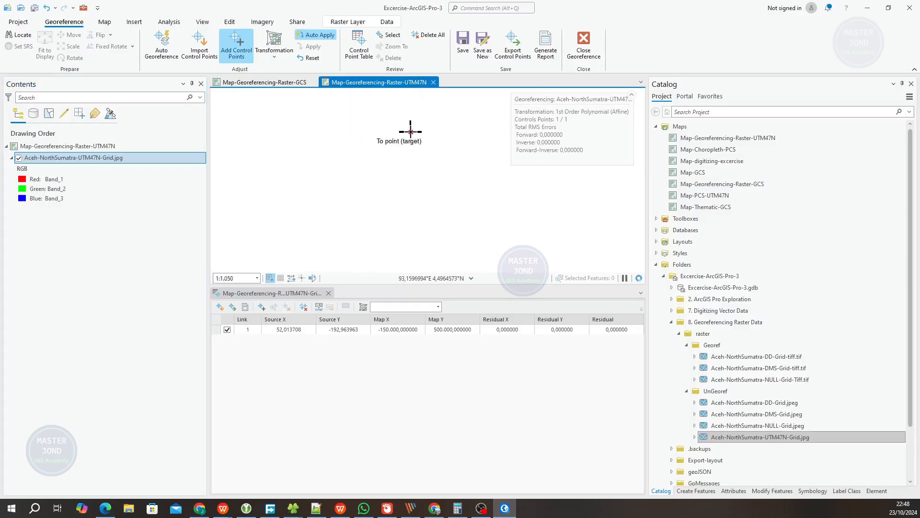
scroll(411, 132, down, 3)
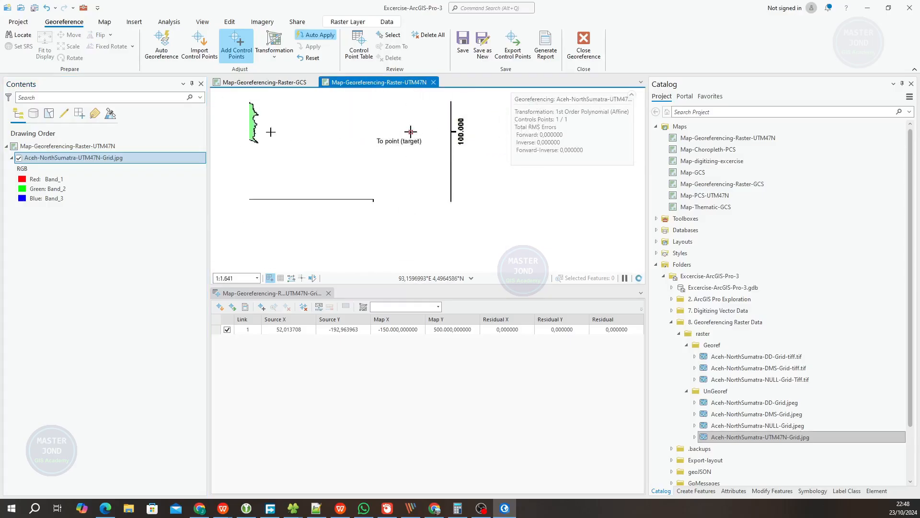
right_click(375, 139)
drag(445, 228, 307, 111)
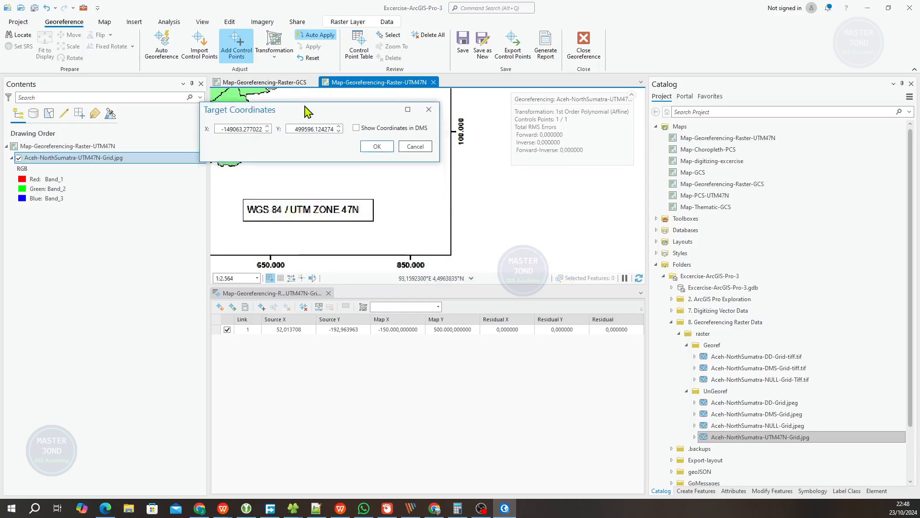
triple_click(237, 129)
text(850000)
key(Tab)
text(1)
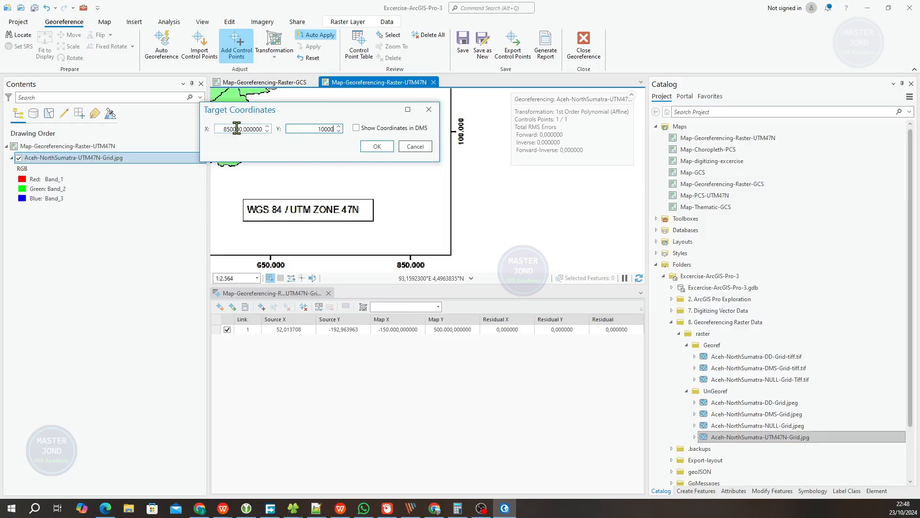
key(Tab)
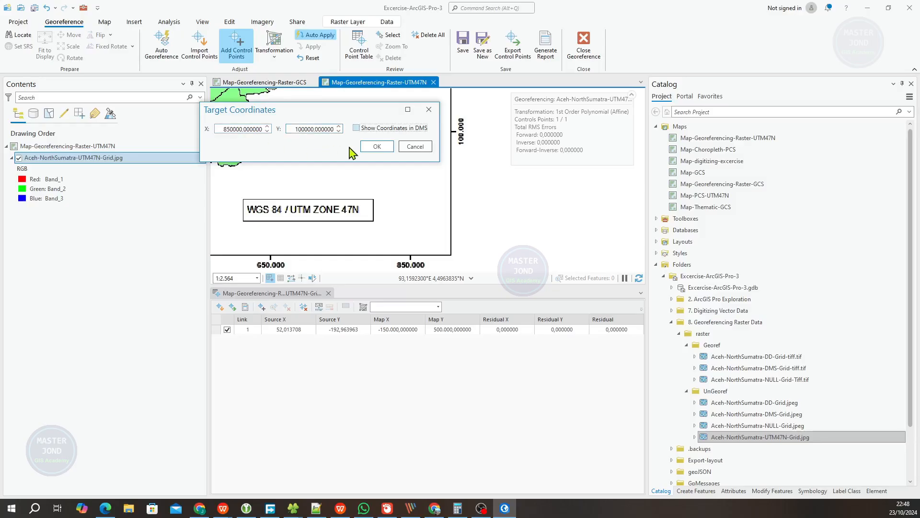
click(377, 146)
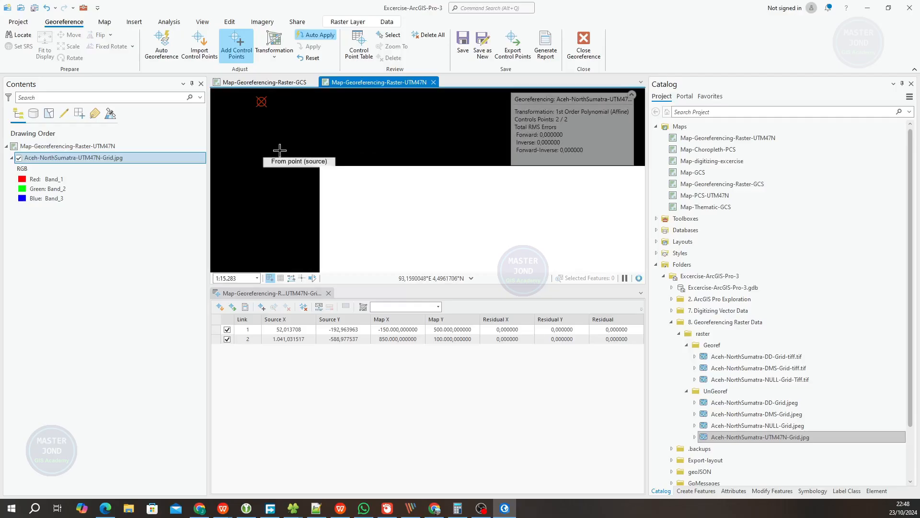
Zoom to the raster layer and add aceh-West-North-Sumatra-Districts-UTM-47N.shp from the SampleData Shapefile-SHP-PCS folder to the map.
right_click(119, 160)
click(147, 152)
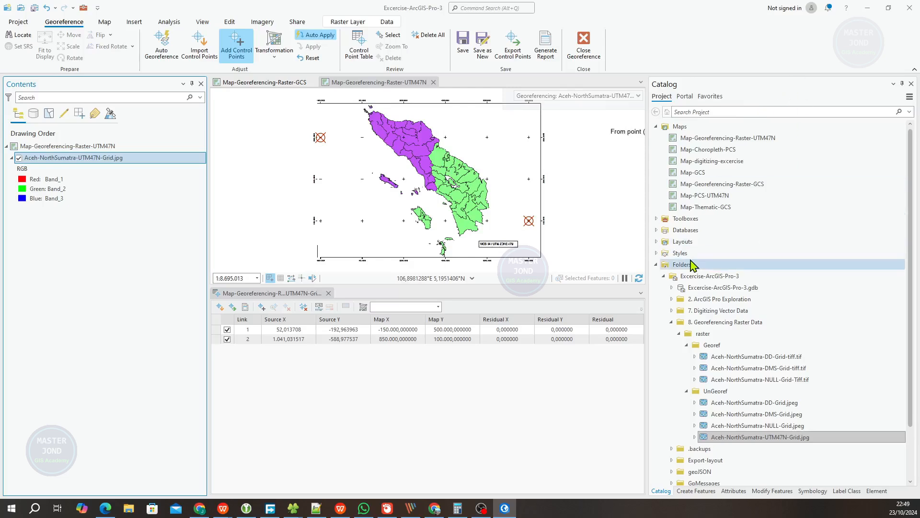
scroll(706, 277, down, 3)
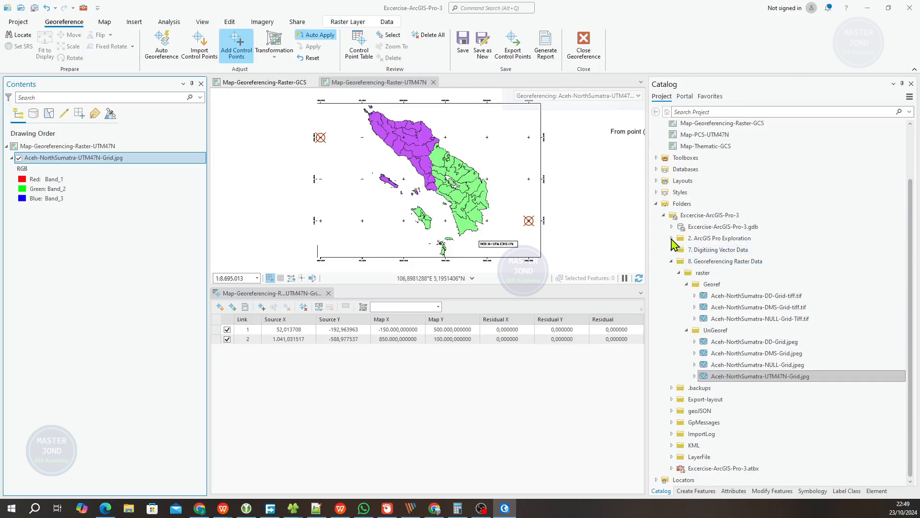
click(672, 239)
click(679, 250)
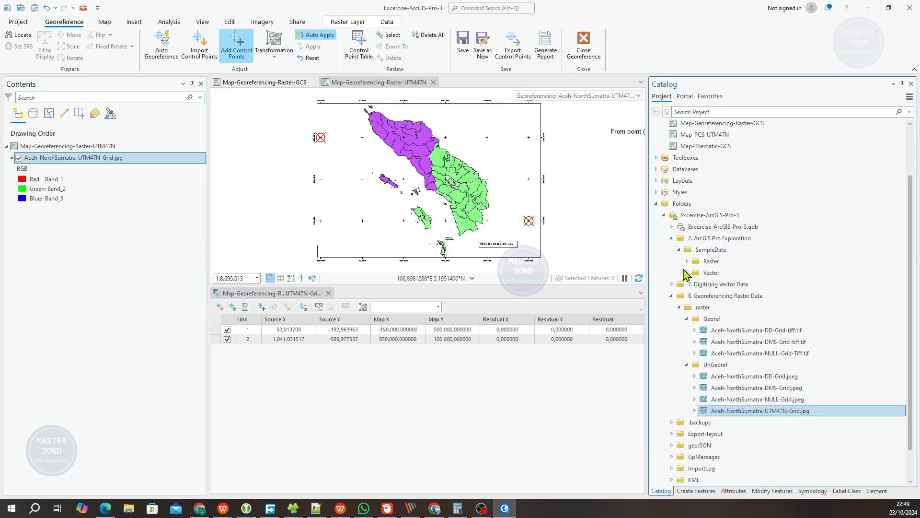
click(688, 272)
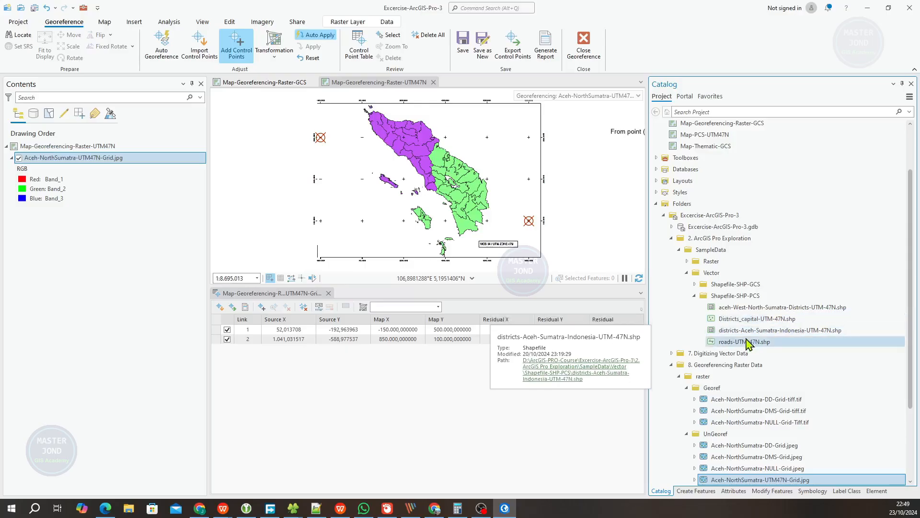
click(743, 308)
right_click(744, 312)
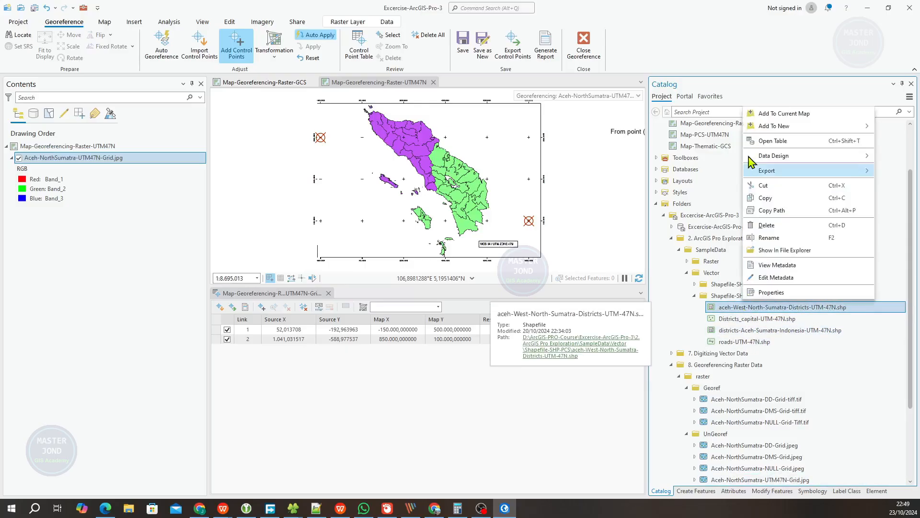
click(769, 117)
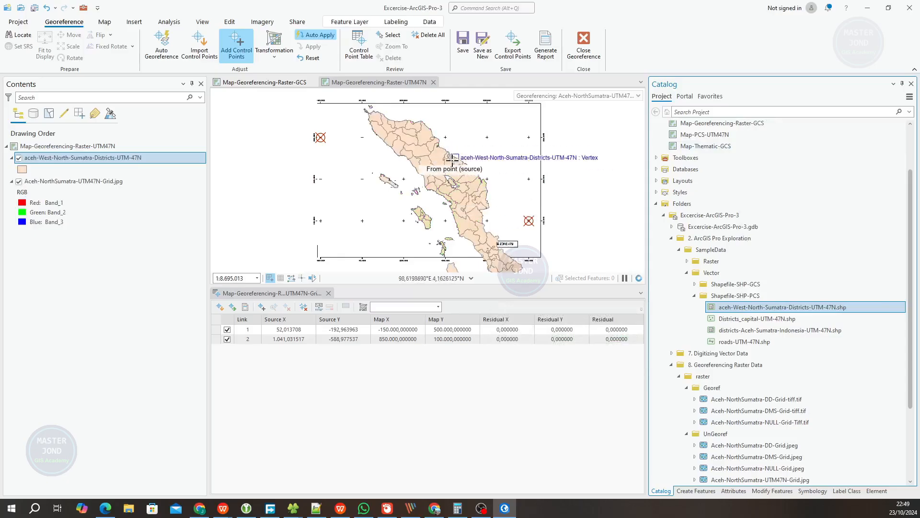
Symbolize the aceh-West-North-Sumatra-Districts-UTM-47N layer with no fill color and a red outline.
right_click(32, 162)
click(60, 384)
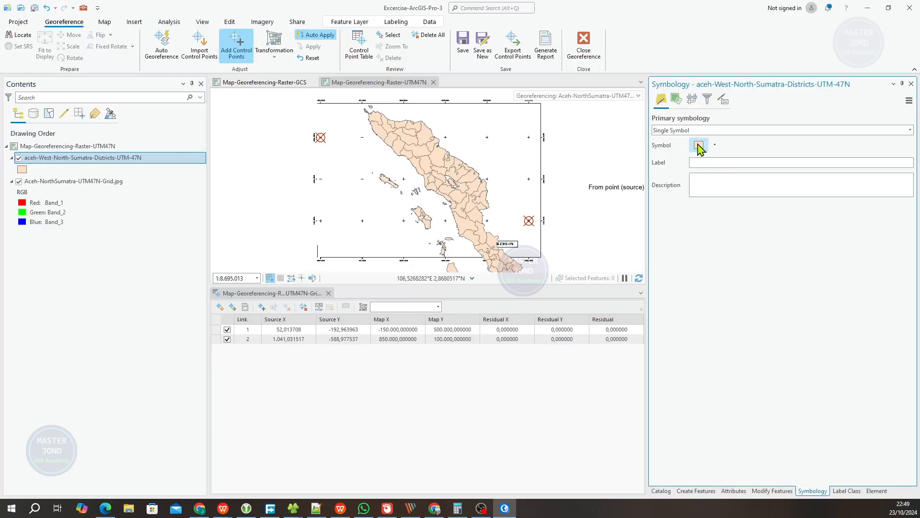
click(698, 146)
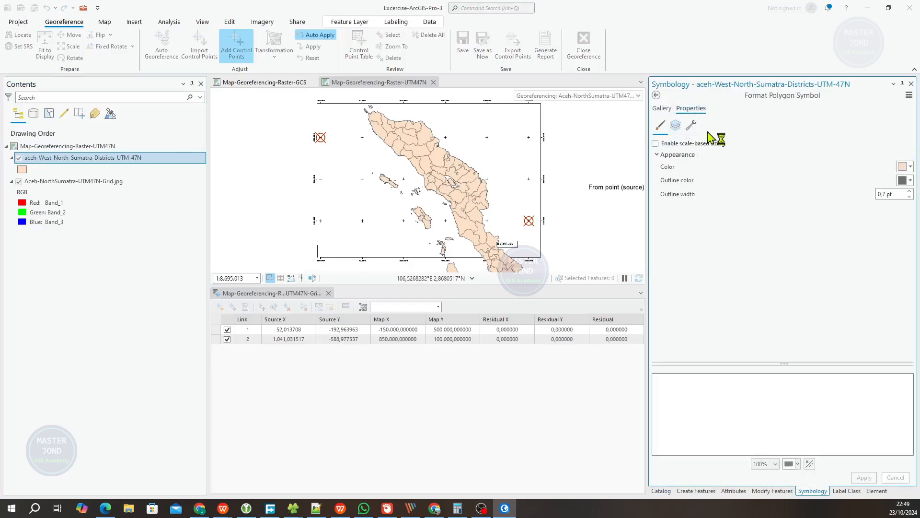
click(911, 167)
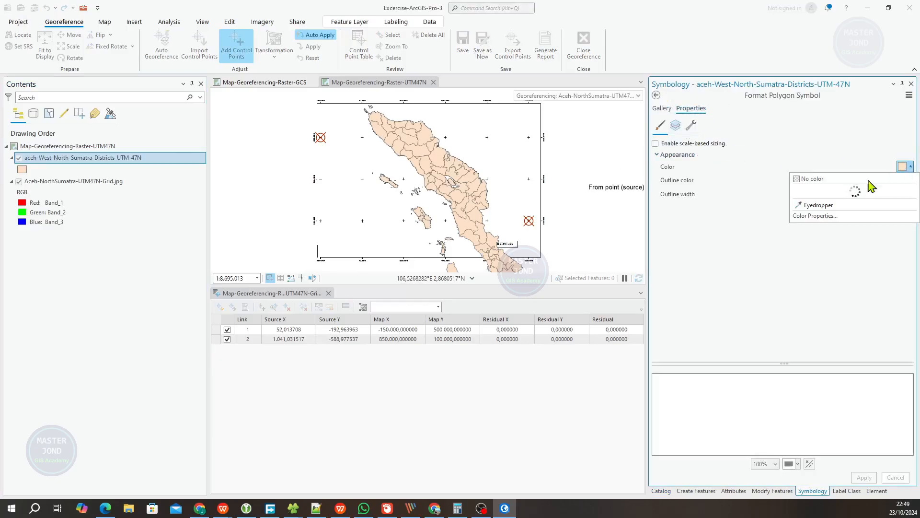
click(815, 179)
click(911, 181)
click(811, 243)
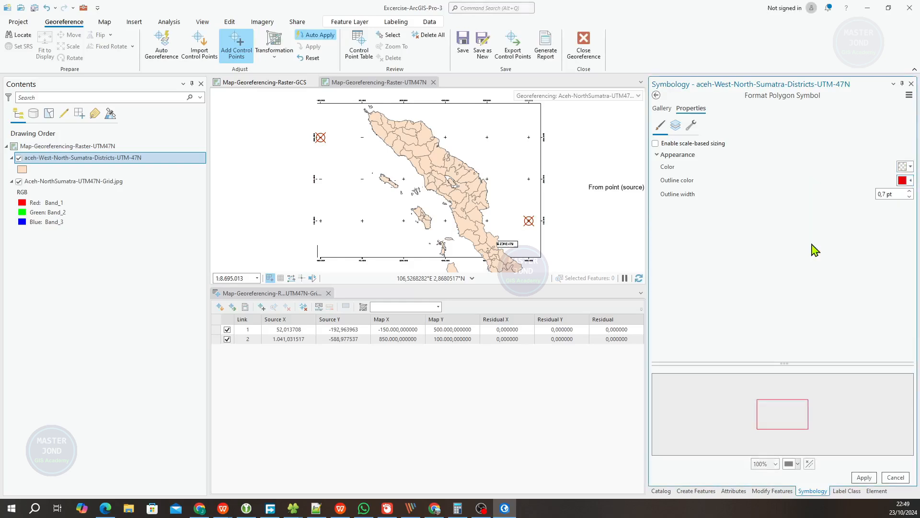
click(864, 477)
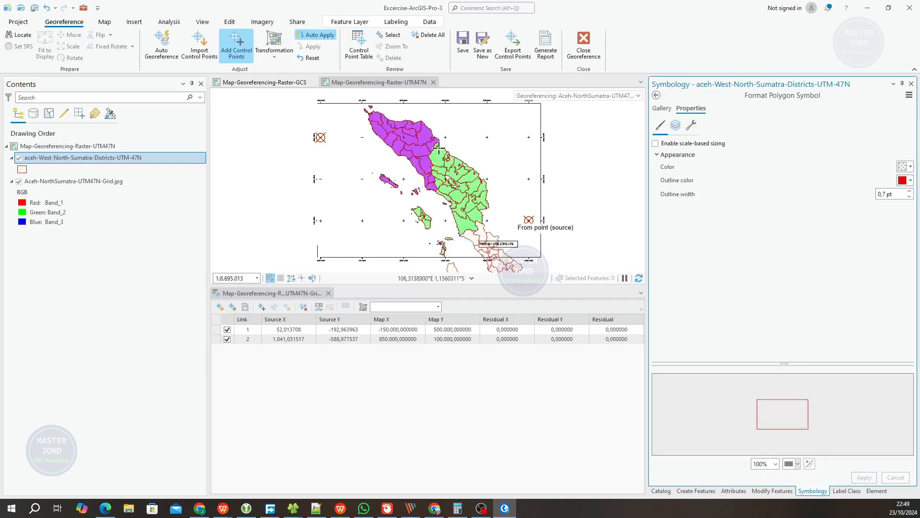
Examine how the red district outlines align with the district boundaries drawn in the georeferenced raster.
scroll(424, 146, down, 5)
scroll(425, 142, up, 10)
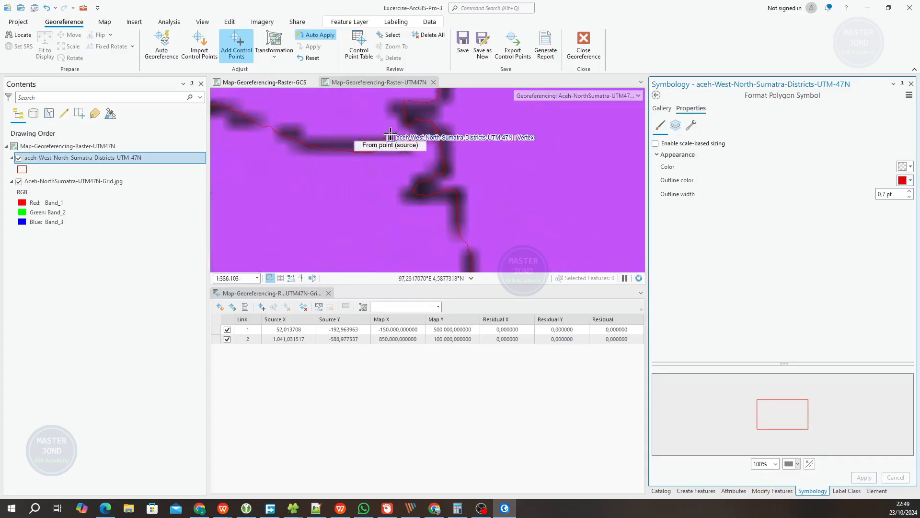
scroll(390, 137, down, 4)
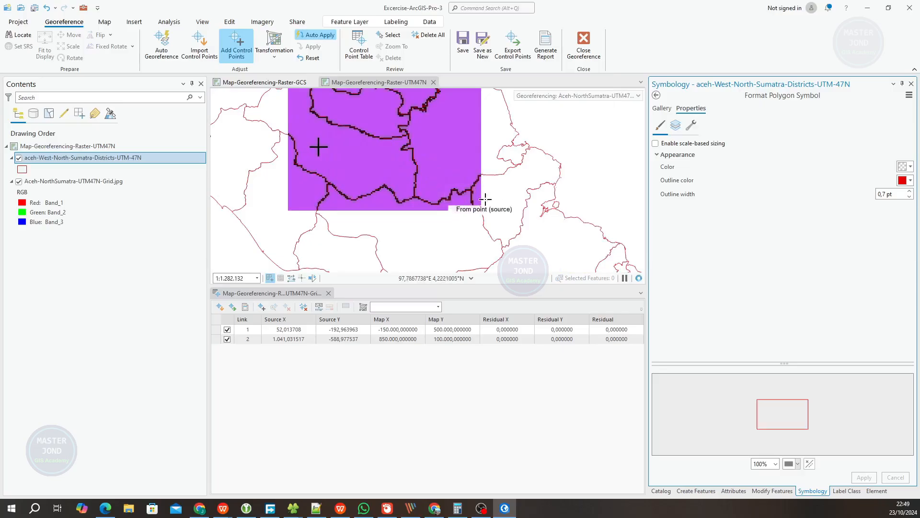
scroll(484, 198, up, 4)
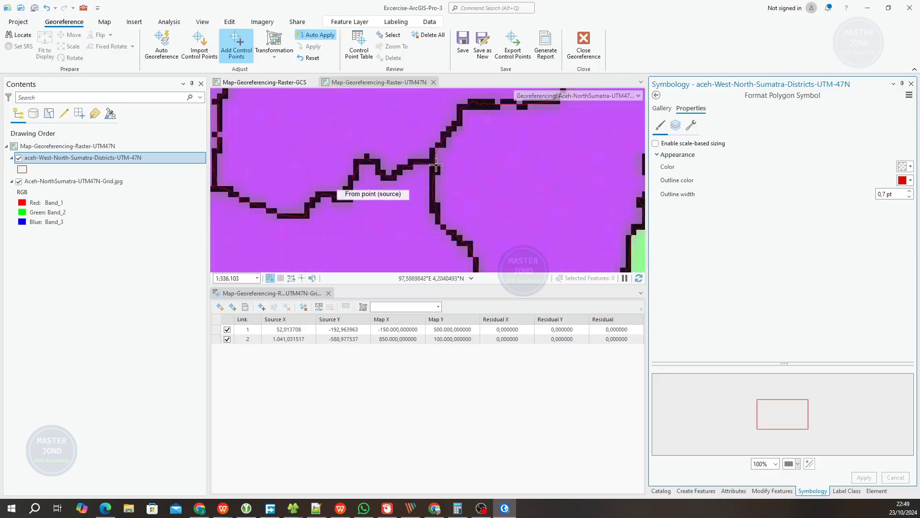
scroll(374, 182, down, 10)
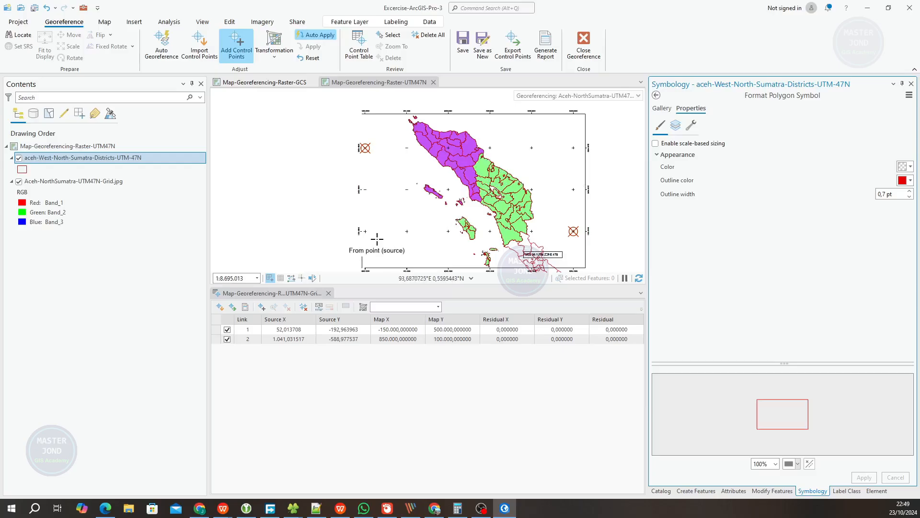
Place the third control point's source at the centre of the grid cross where -150.000 and 100.000 meet.
scroll(367, 230, up, 5)
scroll(368, 230, up, 5)
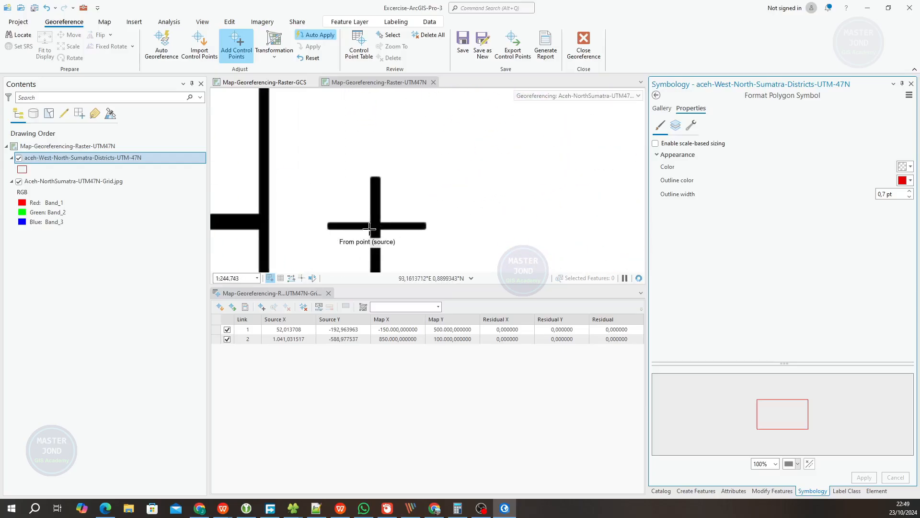
scroll(371, 227, up, 2)
scroll(372, 225, up, 5)
click(367, 223)
scroll(392, 191, down, 10)
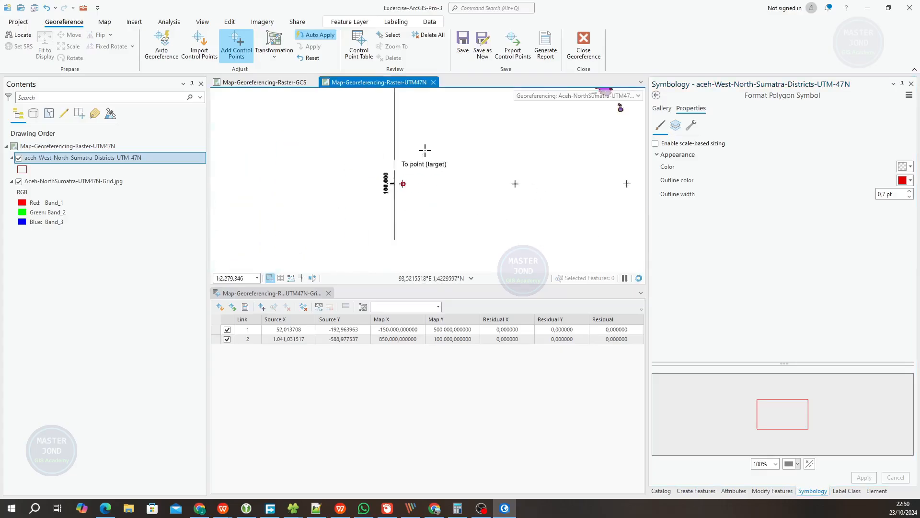
Set the third control point's target coordinates to X -150000 and Y 100000.
scroll(425, 151, down, 1)
scroll(419, 205, up, 2)
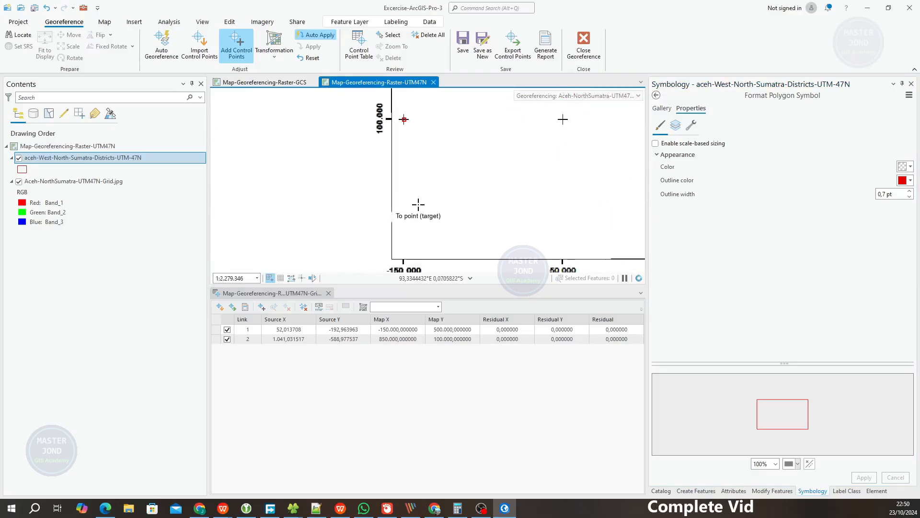
mouse_move(419, 203)
mouse_down()
mouse_move(441, 192)
mouse_move(454, 199)
mouse_up()
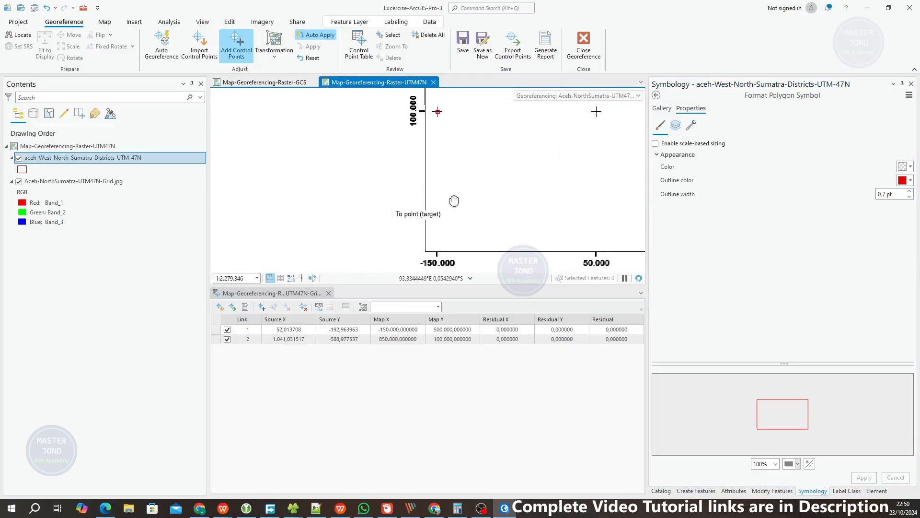
right_click(524, 154)
drag(458, 226, 622, 190)
drag(521, 210, 595, 209)
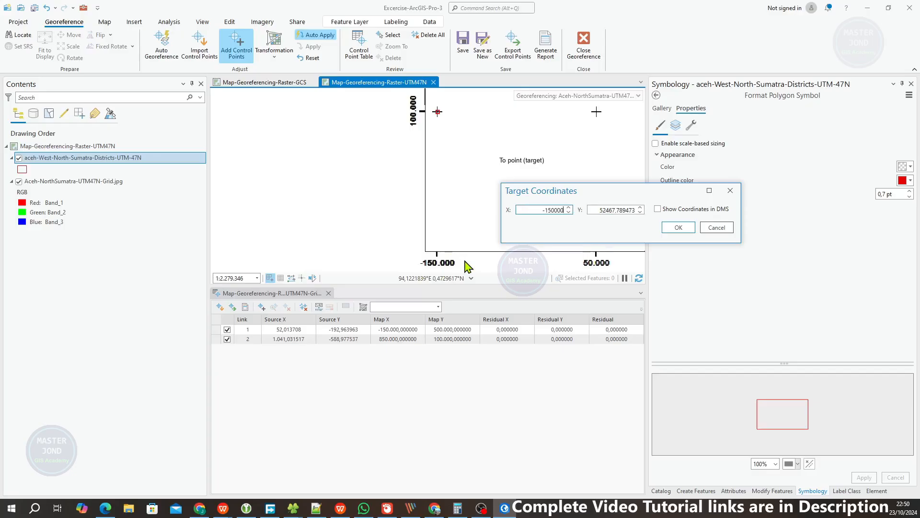
text(-150000)
key(Tab)
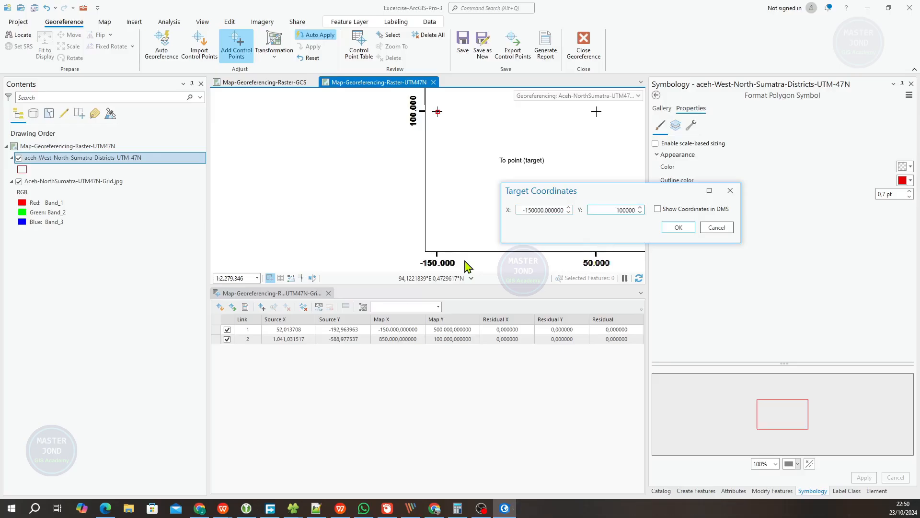
text(1000000)
key(Return)
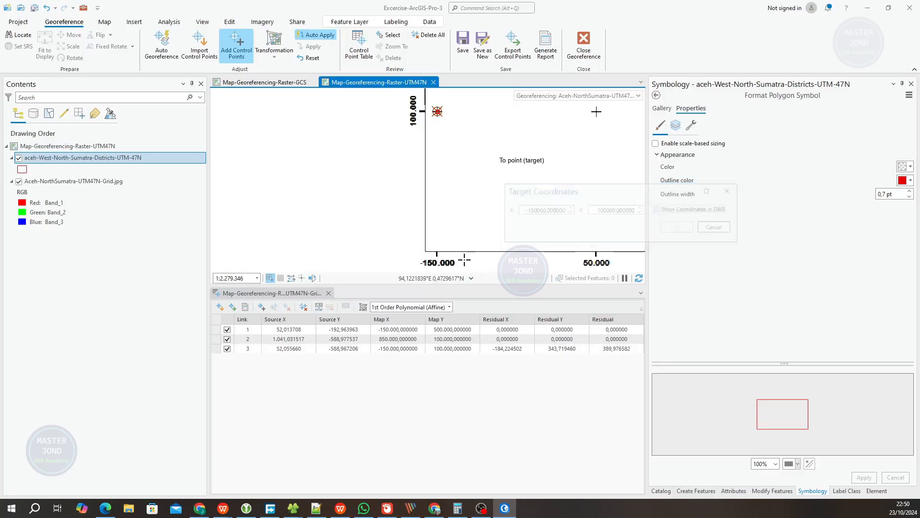
Examine how closely the red district outlines follow the raster's drawn boundaries with the three control points applied.
scroll(392, 160, down, 6)
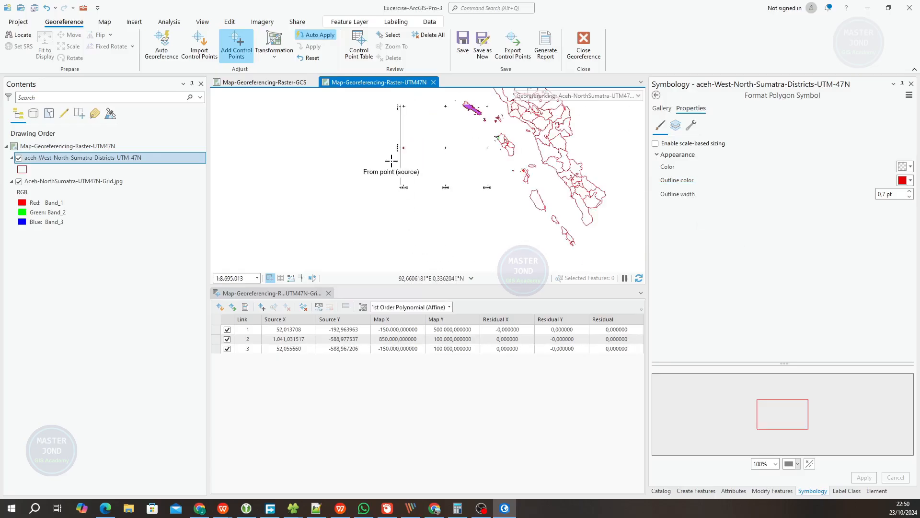
scroll(531, 119, up, 12)
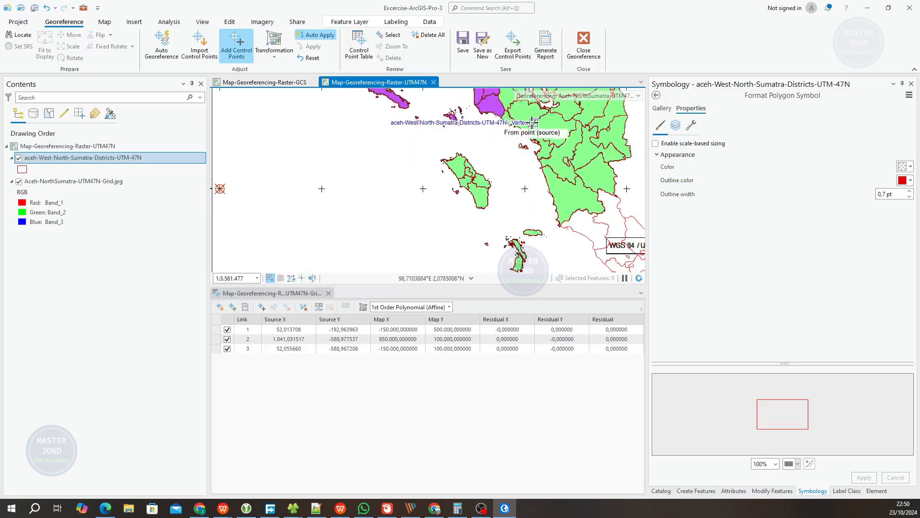
scroll(531, 122, up, 5)
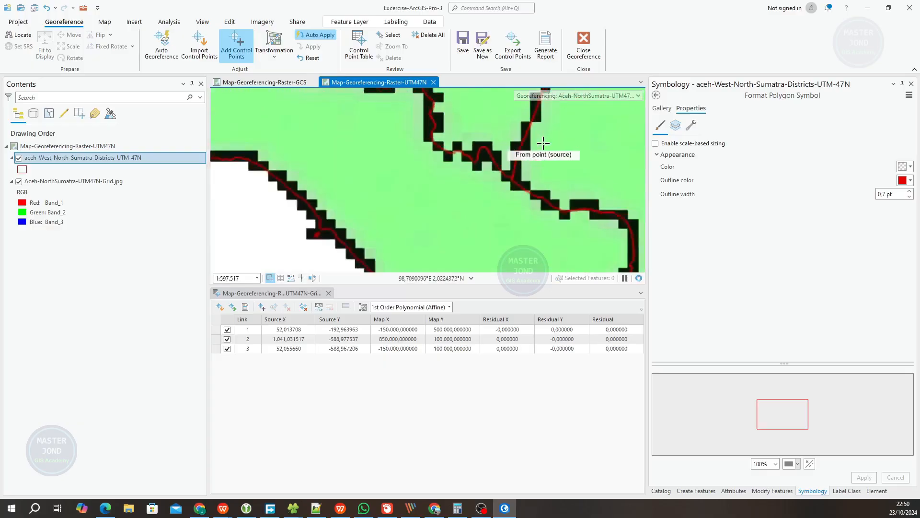
scroll(530, 139, down, 8)
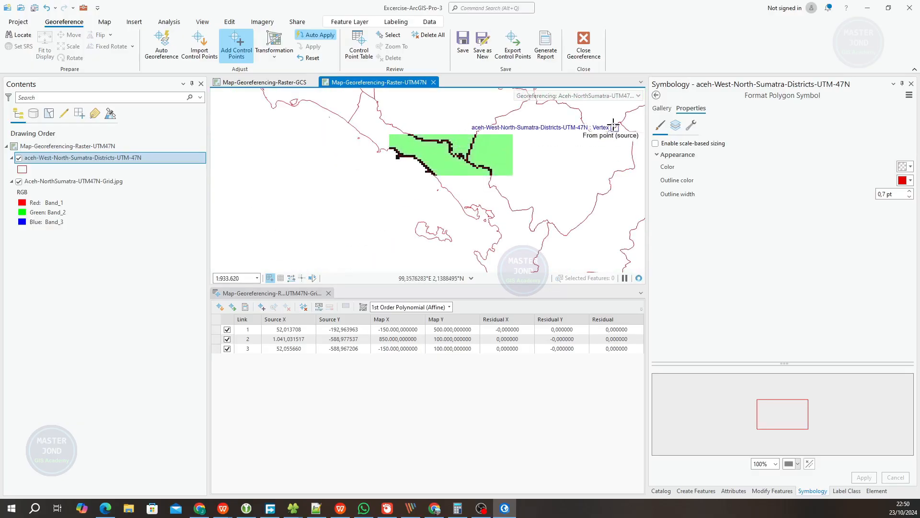
scroll(615, 126, up, 7)
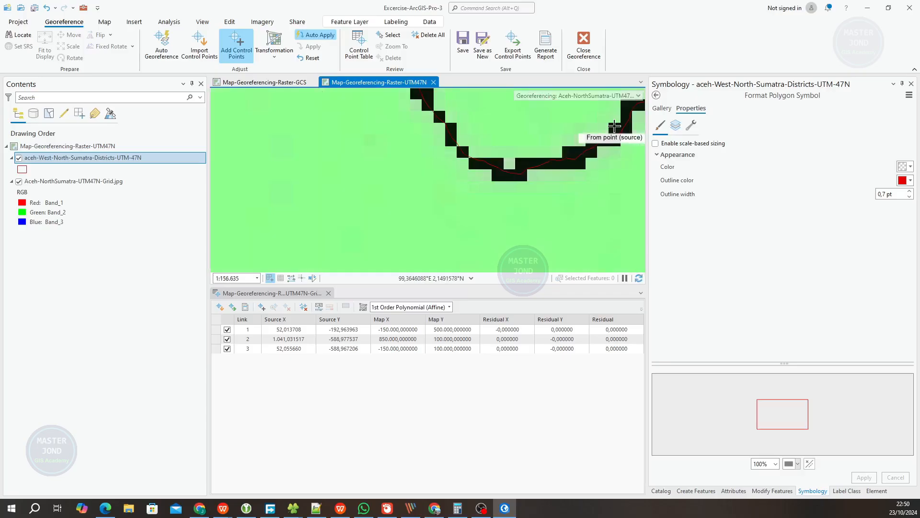
scroll(444, 147, down, 10)
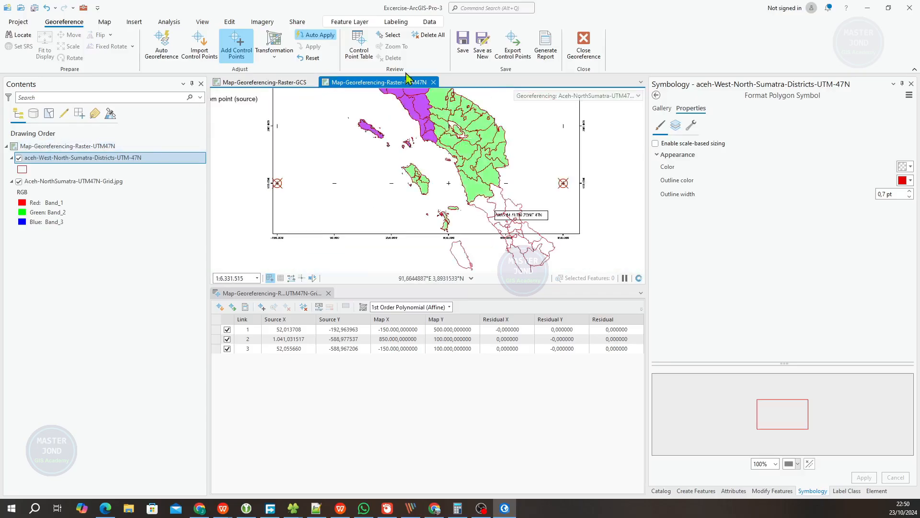
Save the georeferencing to the raster and copy the layer name Aceh-NorthSumatra-UTM47N-Grid.jpg without renaming the layer.
click(465, 47)
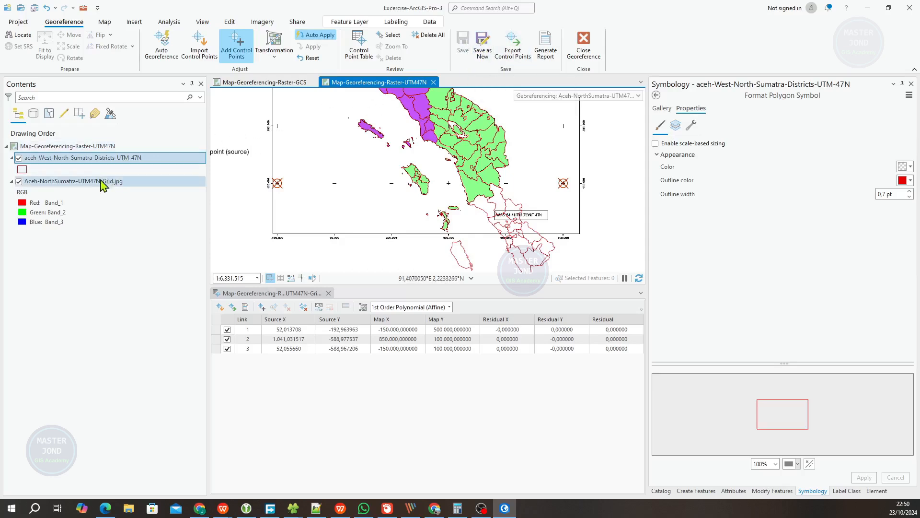
click(143, 187)
click(141, 182)
right_click(110, 185)
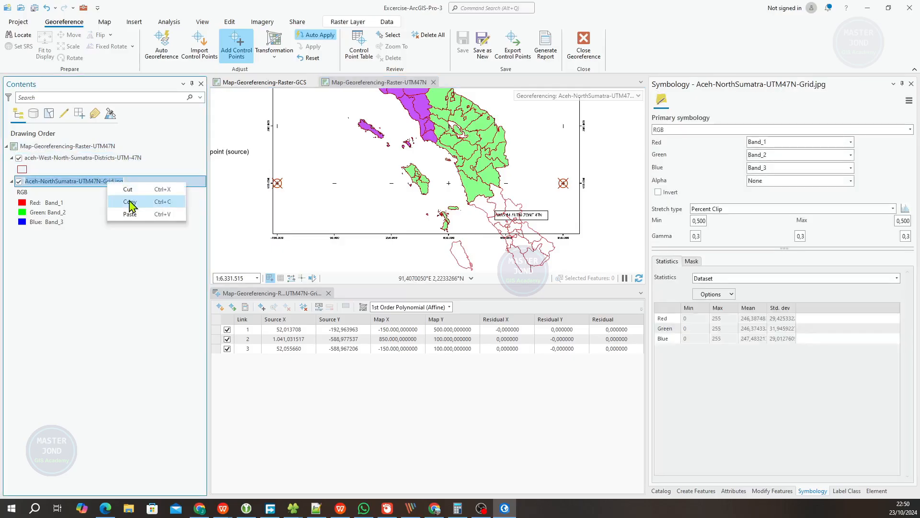
click(129, 204)
Start saving the georeferenced raster as a new dataset, with output Aceh-NorthSumatra-UTM47N-Grid-Tiff in the raster Georef folder.
click(483, 49)
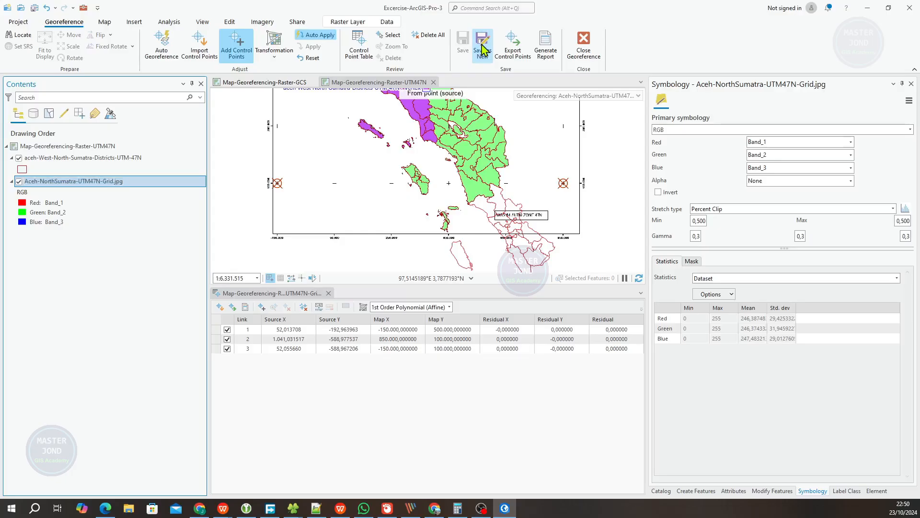
scroll(612, 132, up, 3)
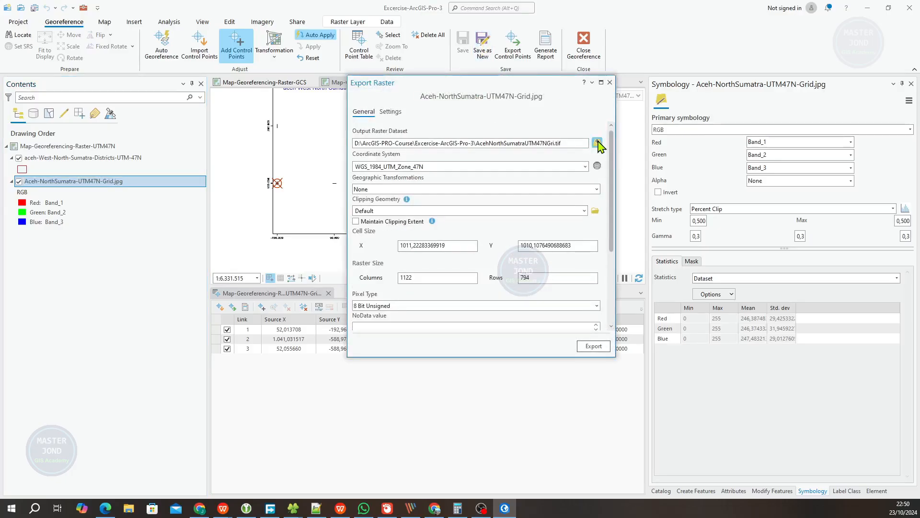
click(598, 143)
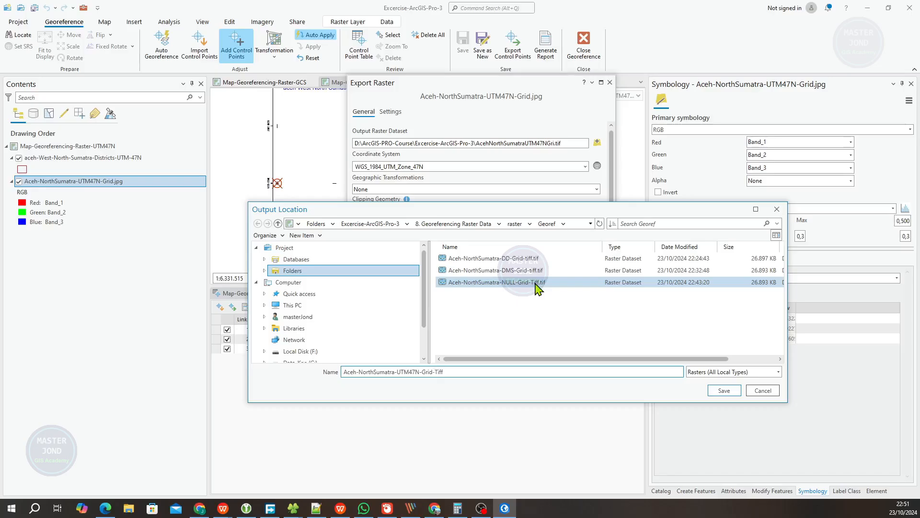
key(Return)
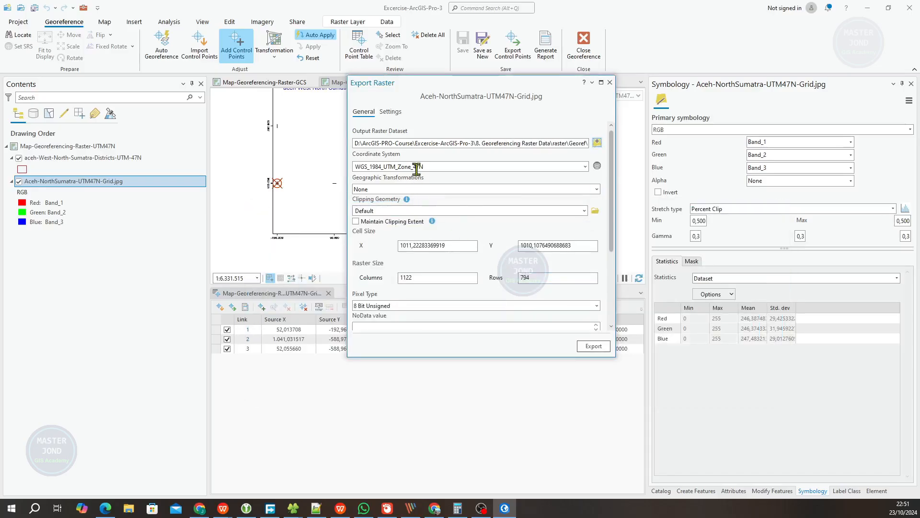
Export the raster in TIFF format with coordinate system WGS_1984_UTM_Zone_47N, and close the export dialog.
double_click(424, 167)
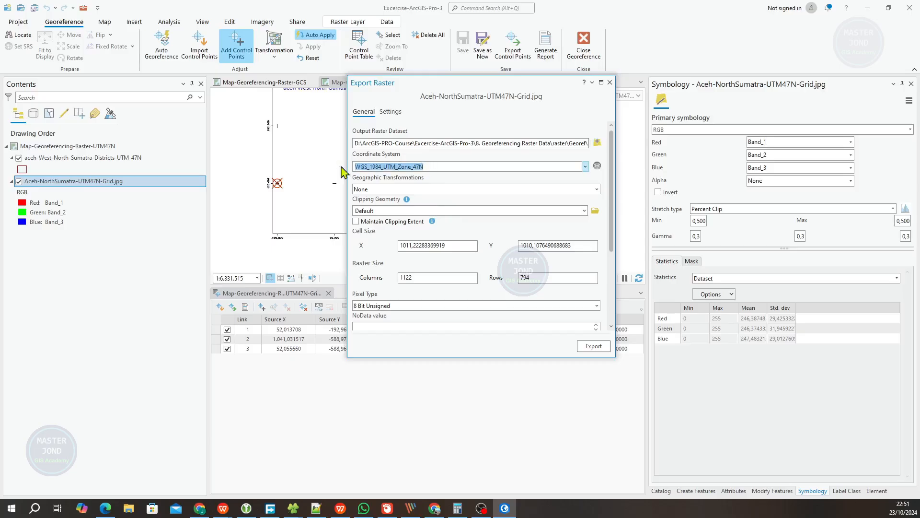
click(409, 168)
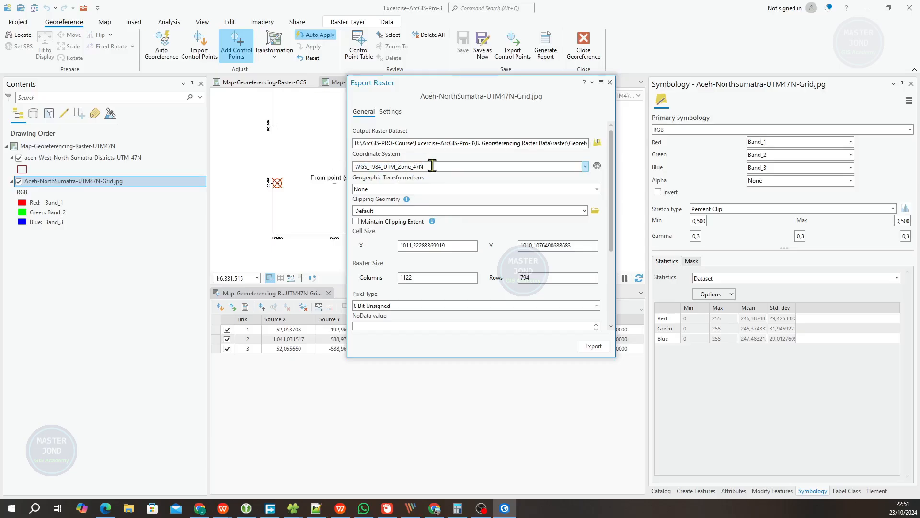
drag(612, 161, 614, 260)
click(597, 278)
click(362, 371)
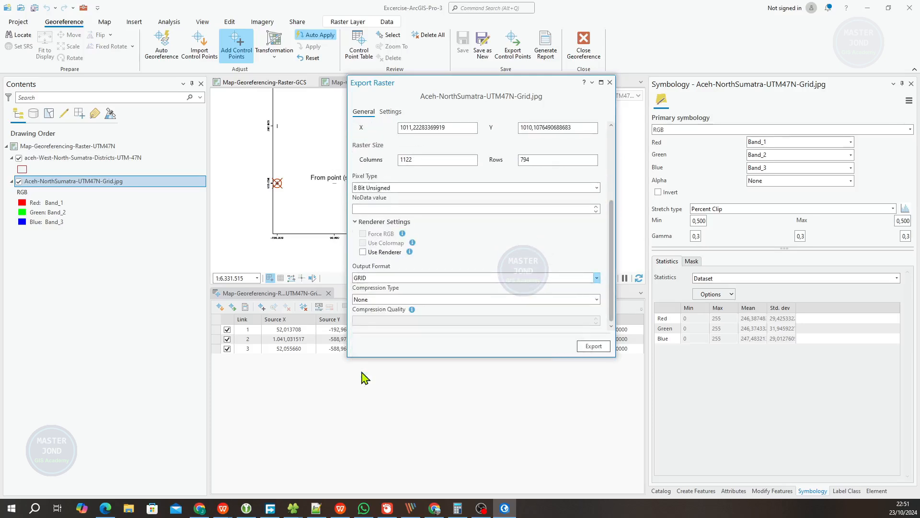
click(593, 347)
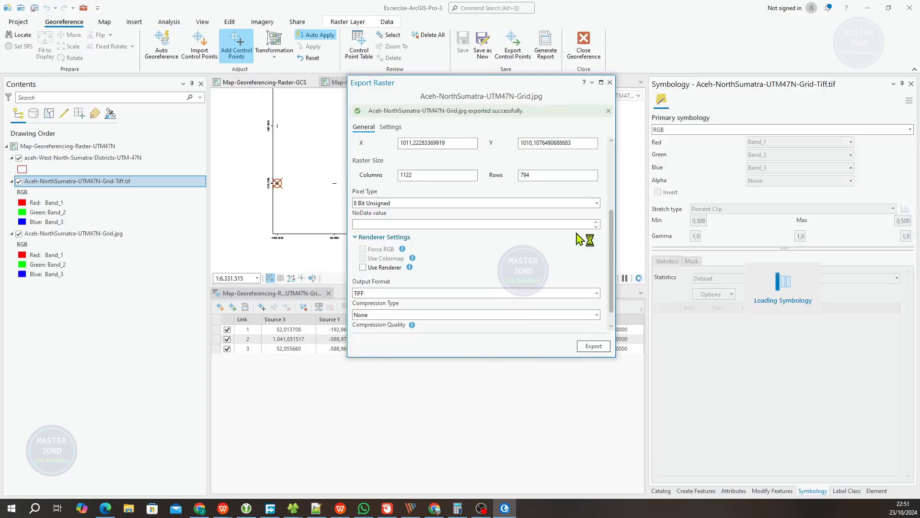
click(610, 82)
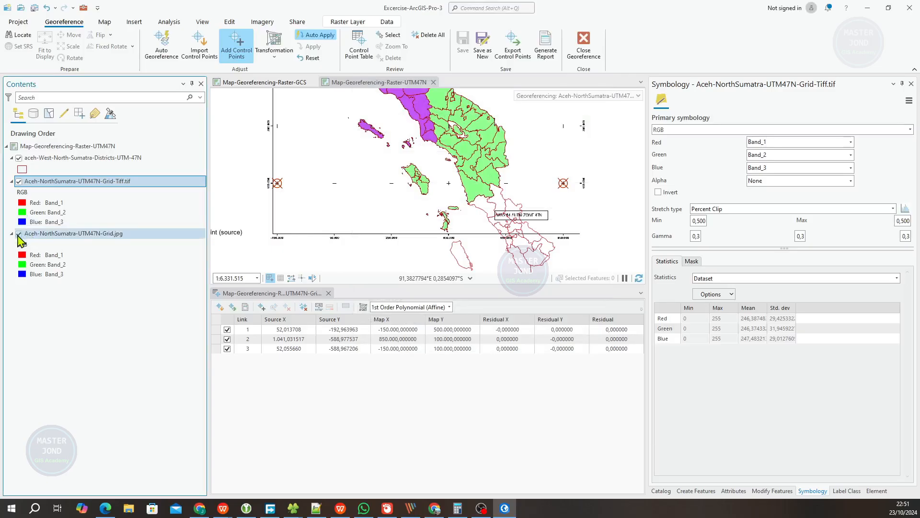
Hide the Aceh-NorthSumatra-UTM47N-Grid.jpg layer and examine how the exported TIFF lines up with the red district outlines.
click(22, 237)
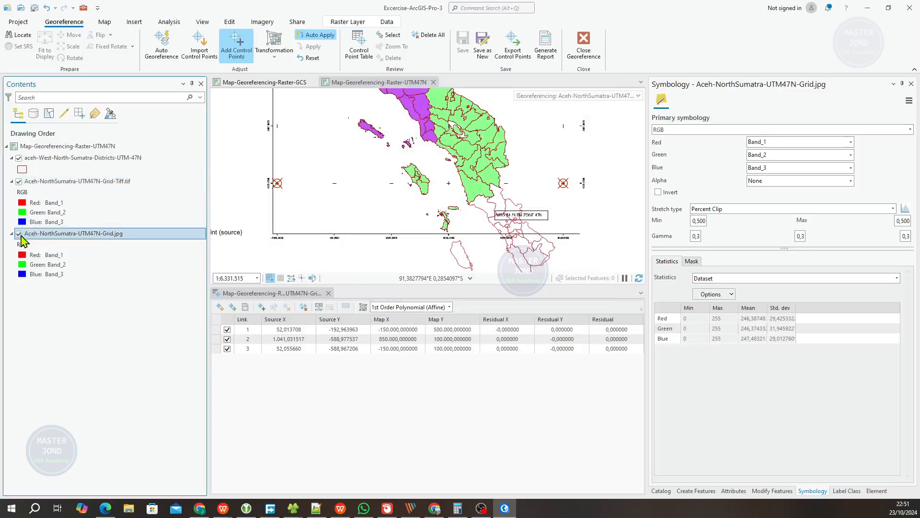
click(20, 234)
scroll(455, 143, down, 3)
scroll(456, 143, up, 5)
scroll(397, 146, up, 4)
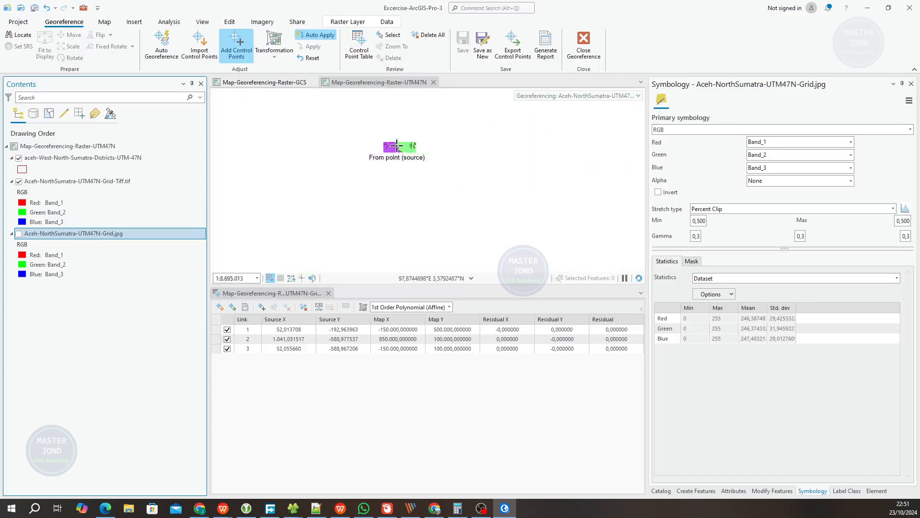
scroll(397, 145, down, 7)
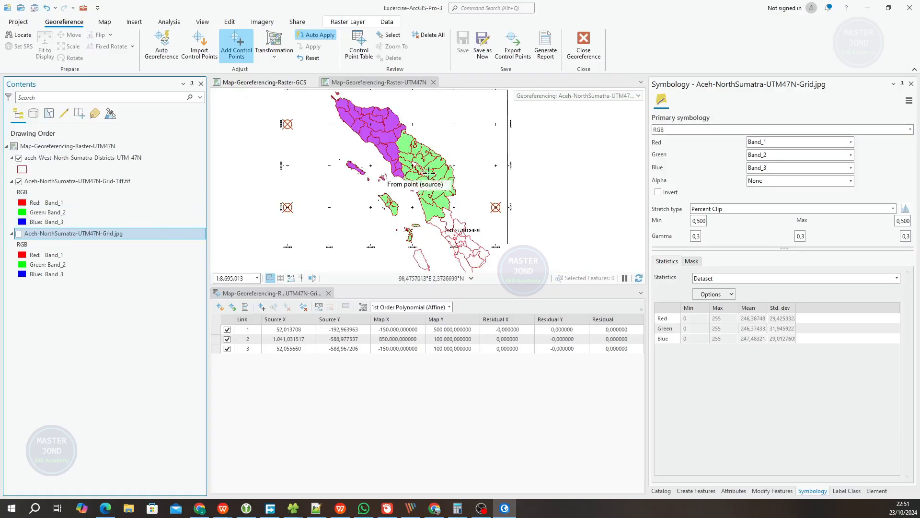
scroll(423, 172, up, 3)
scroll(428, 149, up, 4)
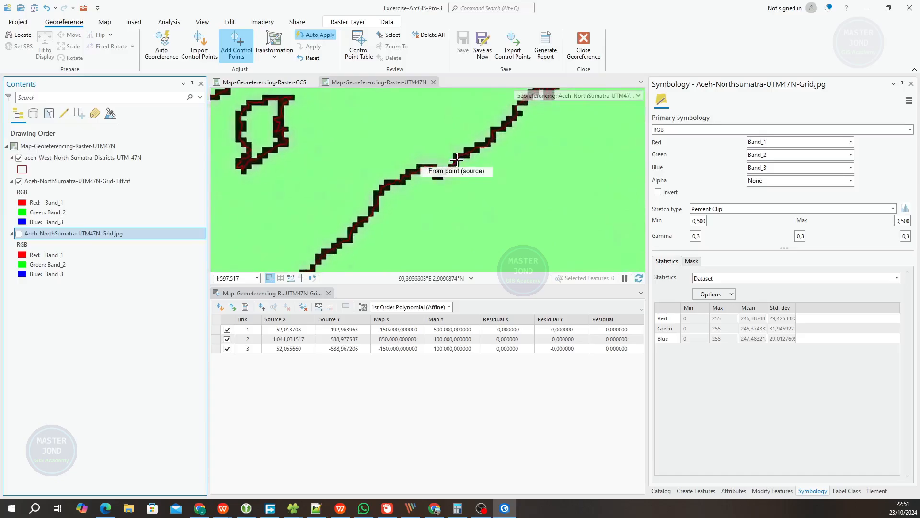
scroll(456, 158, down, 4)
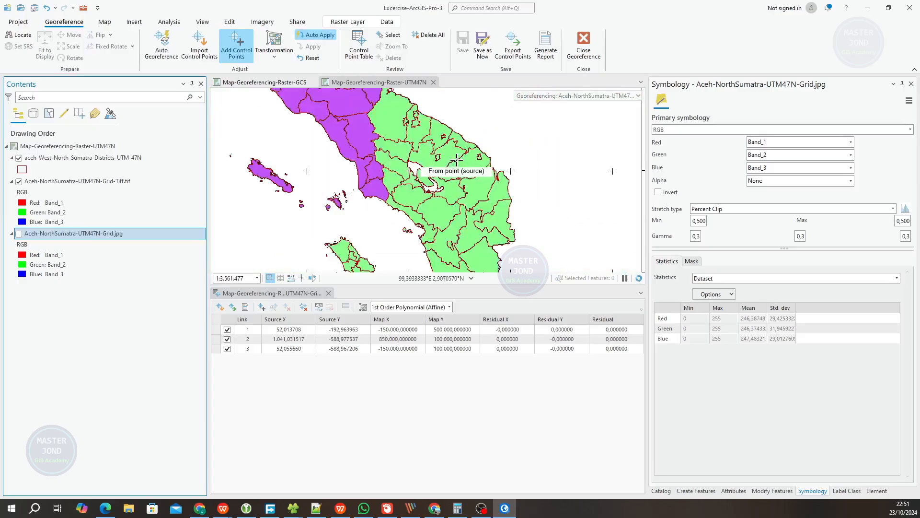
Remove the Aceh-NorthSumatra-UTM47N-Grid.jpg layer from the map and save the project.
right_click(92, 237)
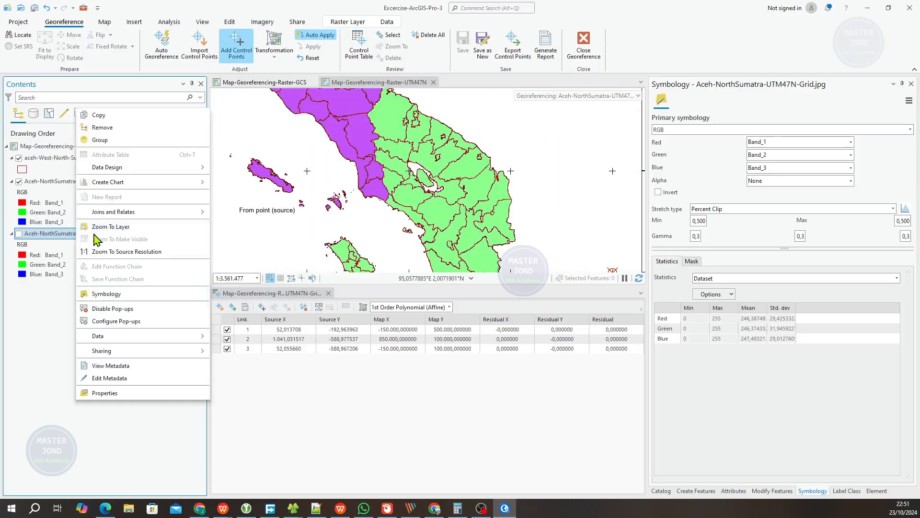
click(111, 127)
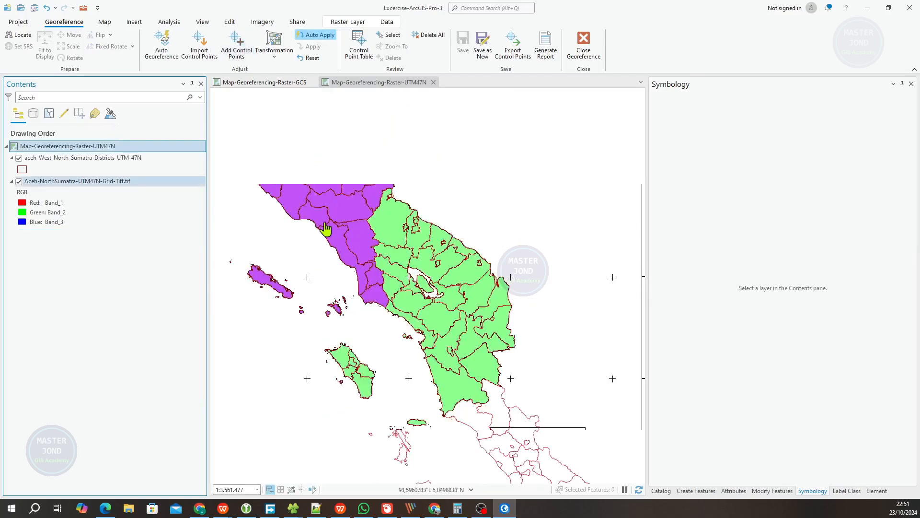
scroll(412, 230, down, 3)
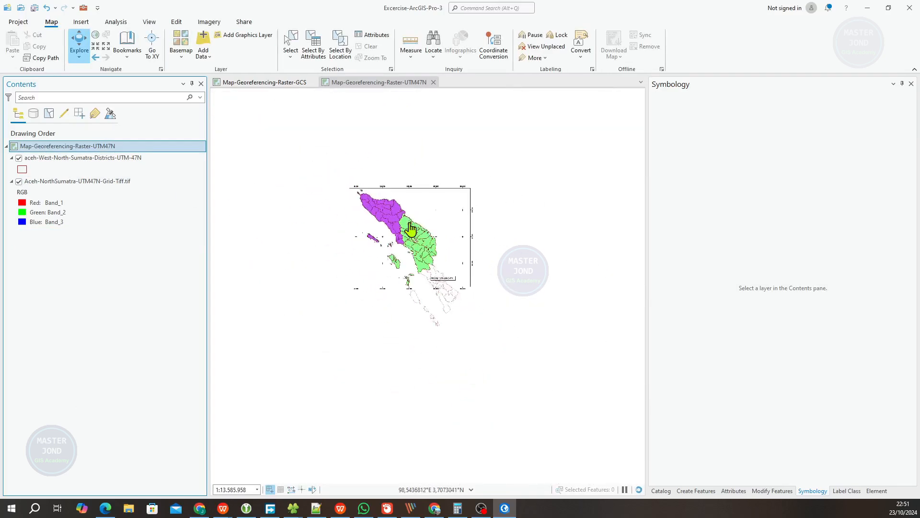
click(34, 11)
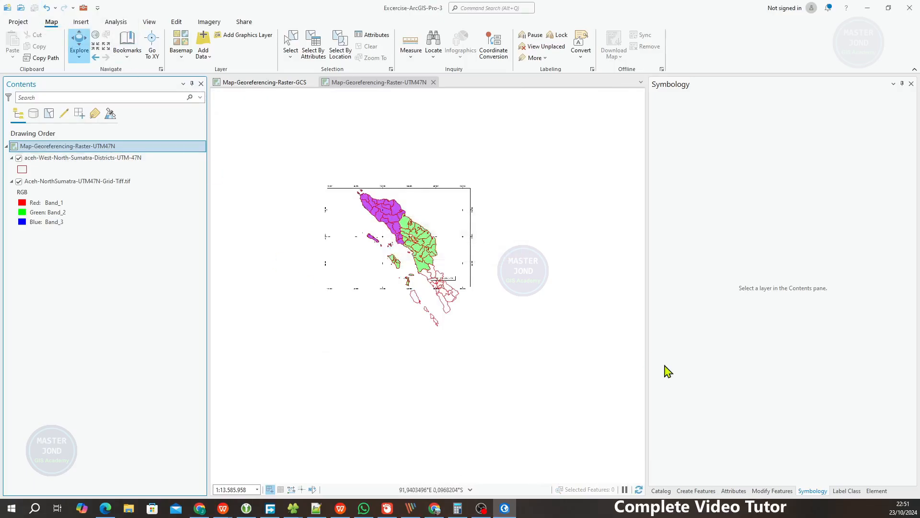
Show the project's Catalog to look through the raster folders Georef and UnGeoref.
click(662, 490)
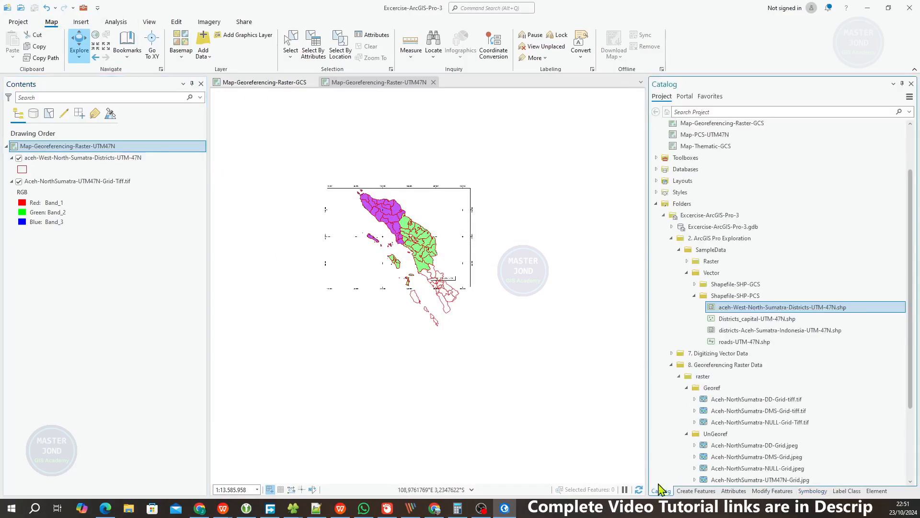